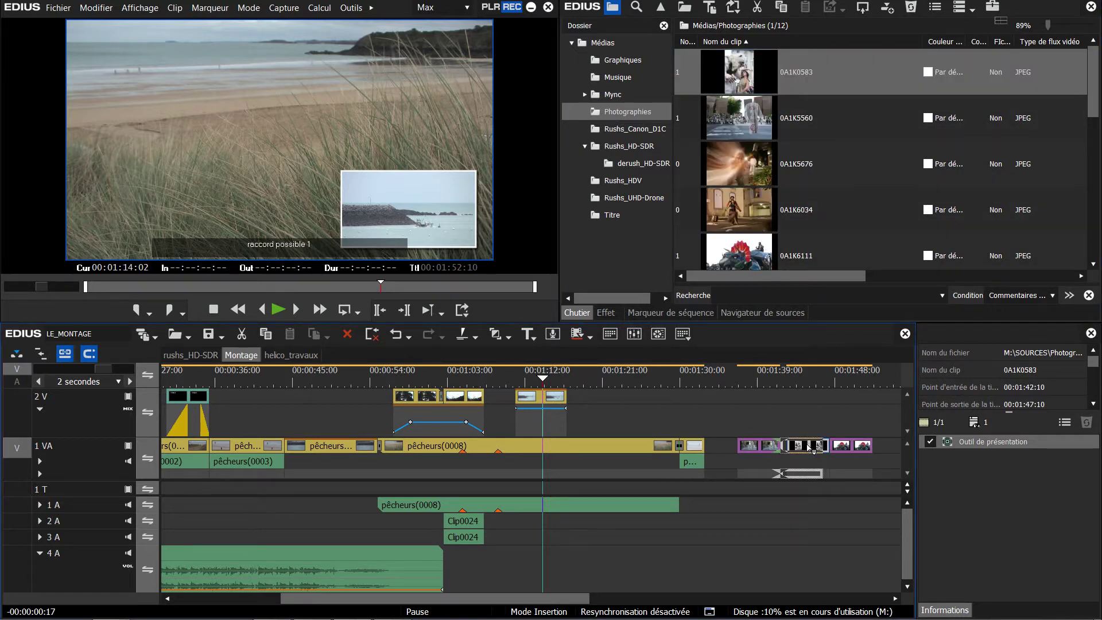
Open the layout tool (Outil de présentation) for photo clip 0A1K5560 and stretch the image to fill the frame's width.
click(781, 380)
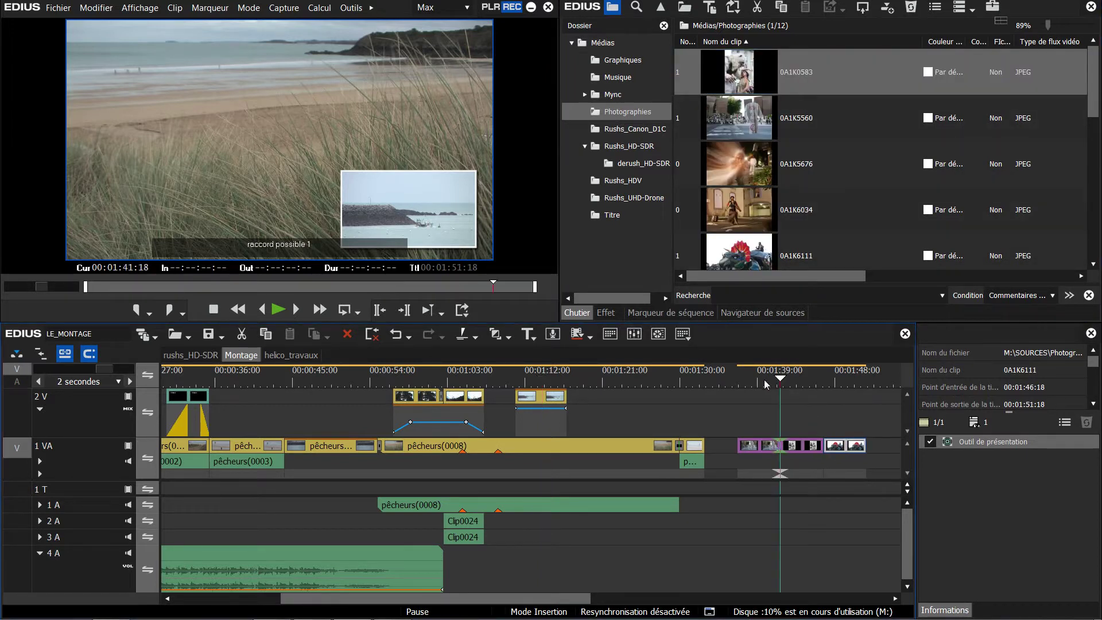
click(761, 380)
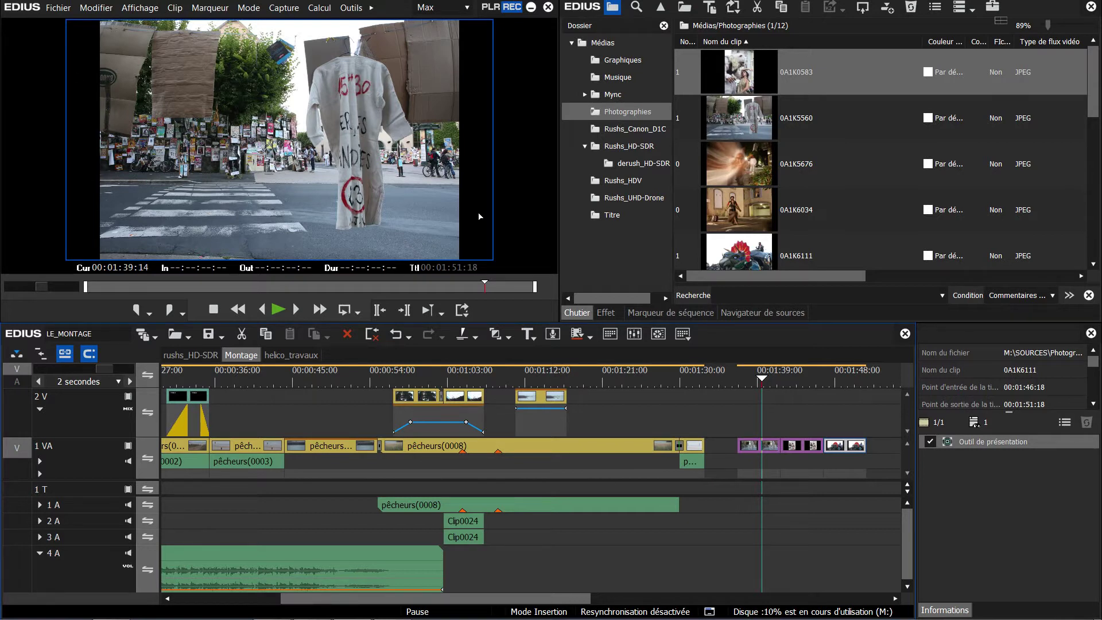
click(761, 446)
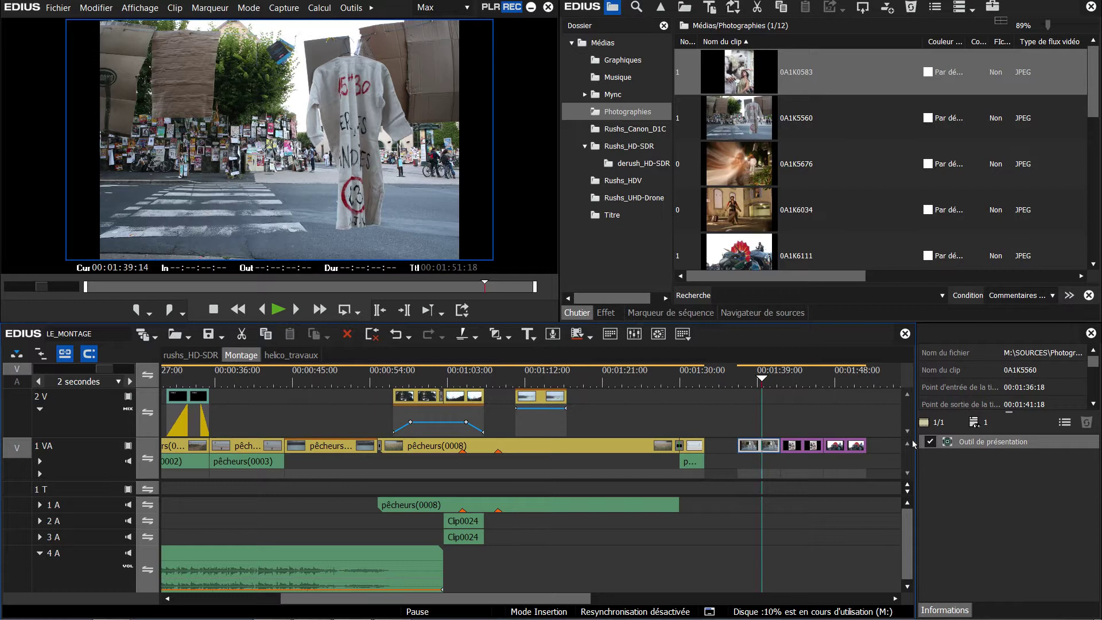
double_click(983, 441)
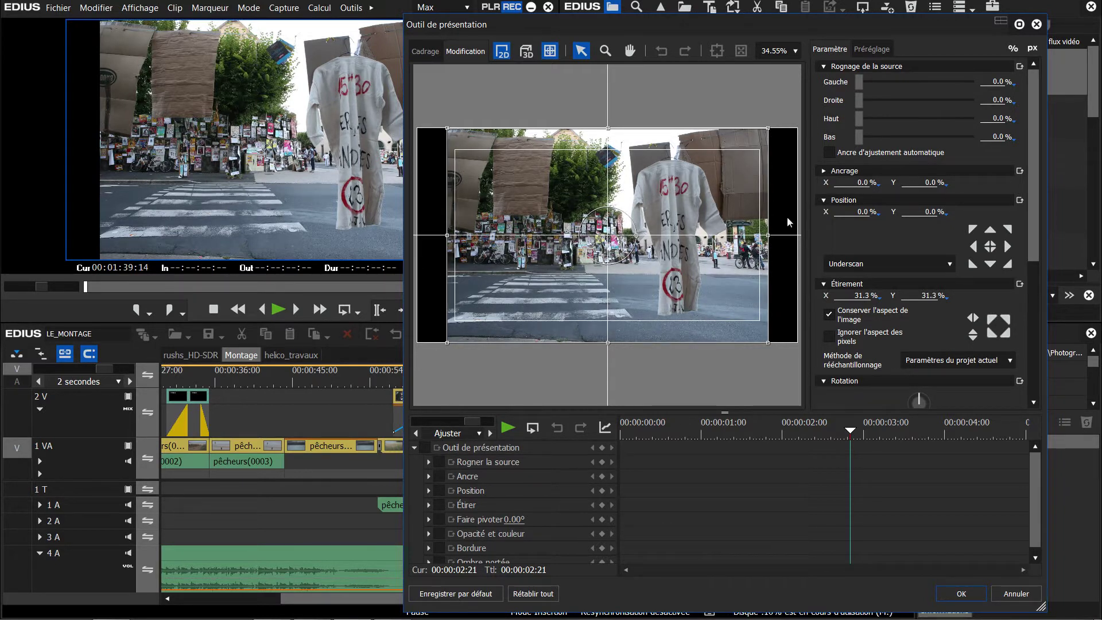
click(973, 321)
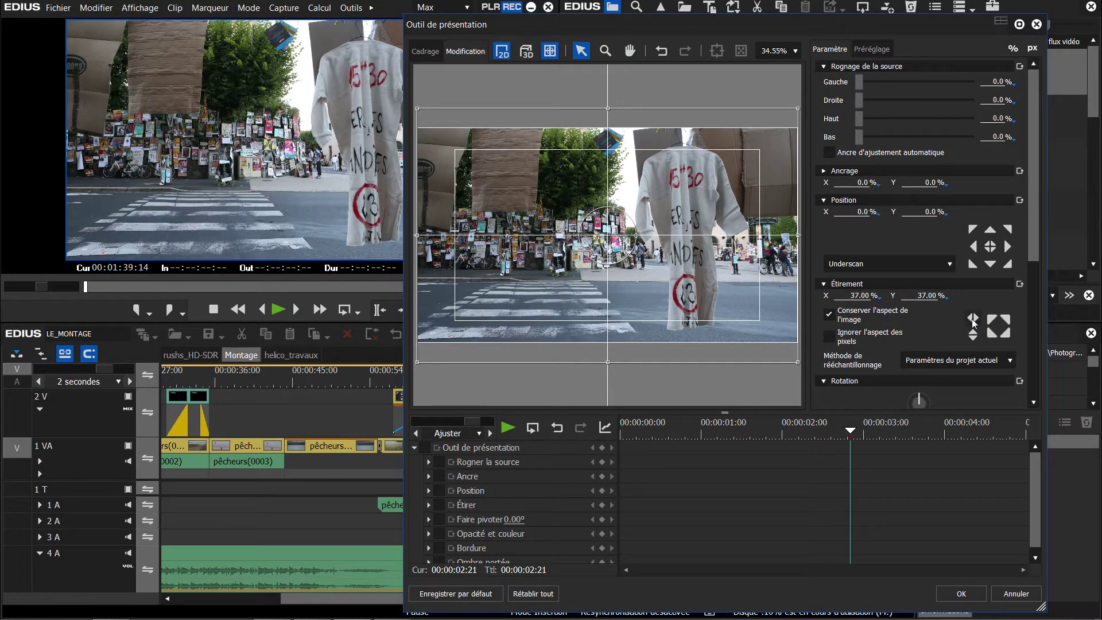
Enable keyframing for all layout parameters of 0A1K5560 and add a starting keyframe at 00:00:00:01.
click(622, 435)
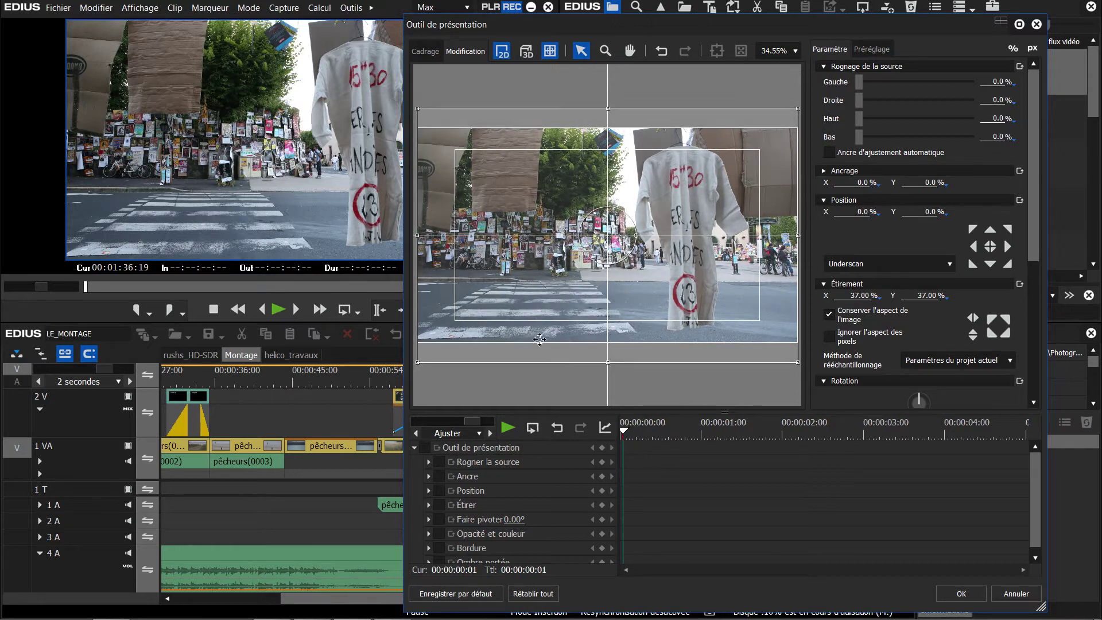
click(601, 447)
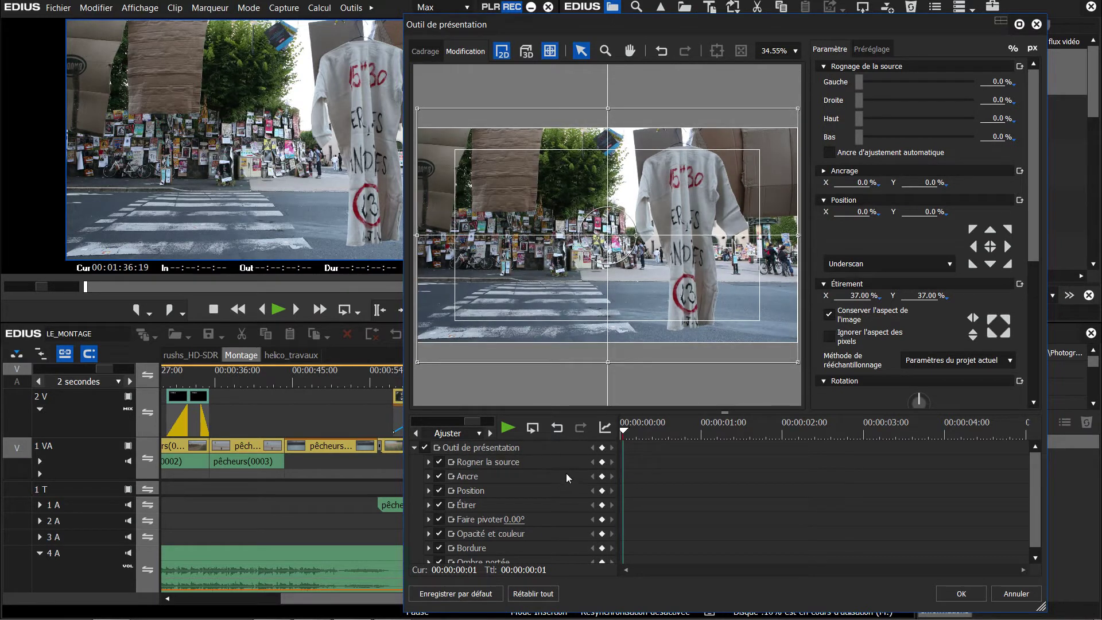
click(602, 448)
At 00:00:04:24, enlarge the photo to 82 % and shift its X position to 33.50 %.
drag(623, 431, 1035, 452)
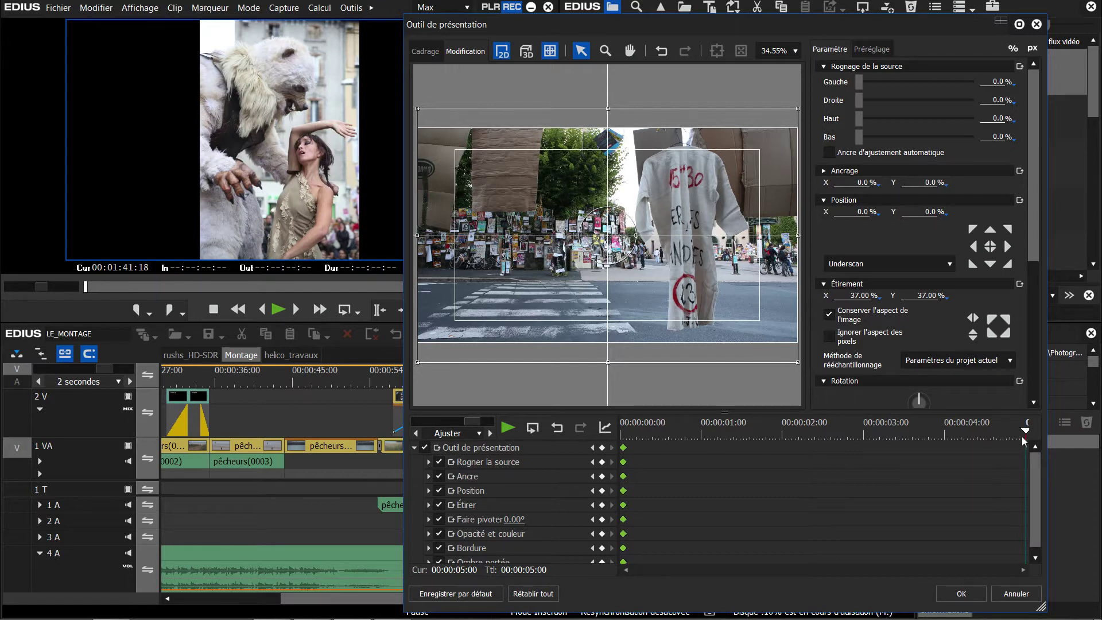
click(1023, 440)
drag(1023, 440, 1026, 440)
key(Left)
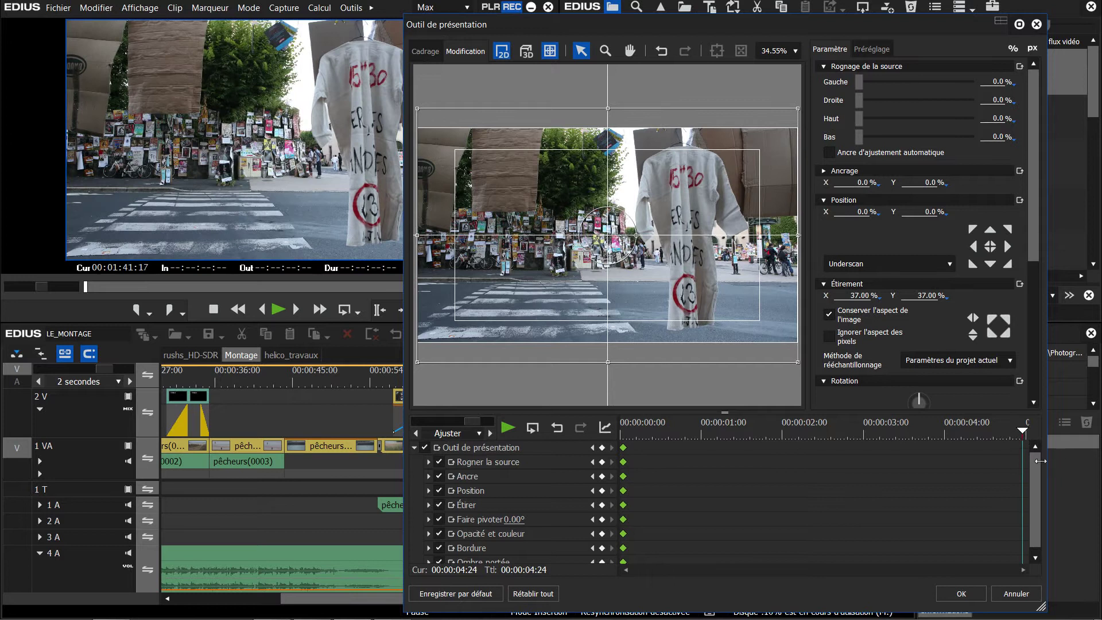
click(859, 295)
drag(859, 295, 841, 34)
drag(864, 214, 854, 17)
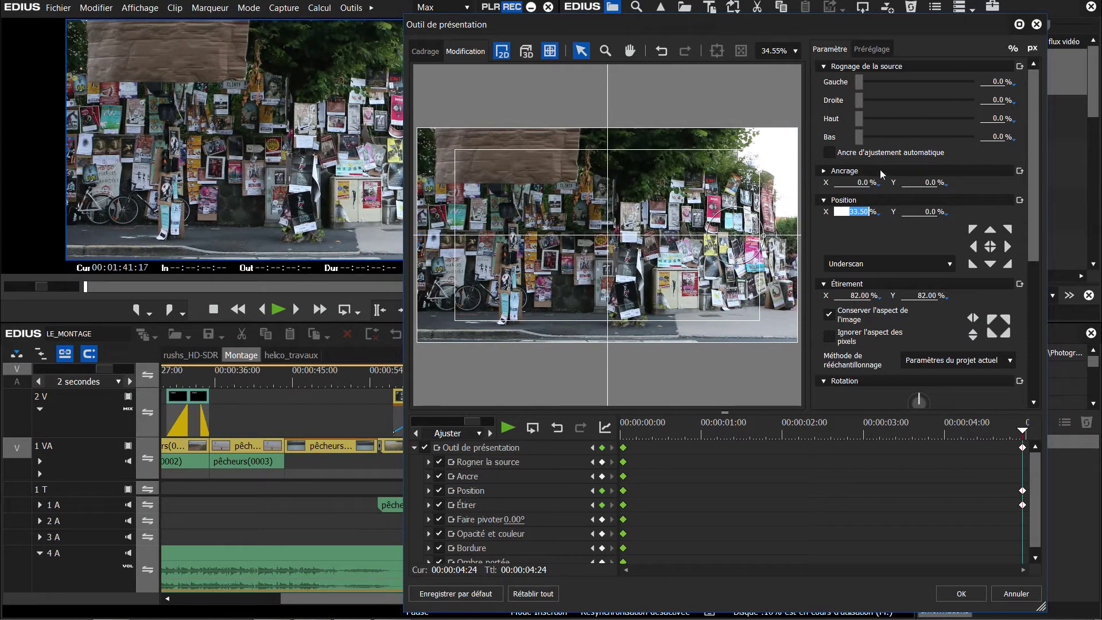
Refine the photo's X position at the end keyframe to 30.90 %.
click(858, 212)
drag(858, 212, 864, 237)
click(873, 214)
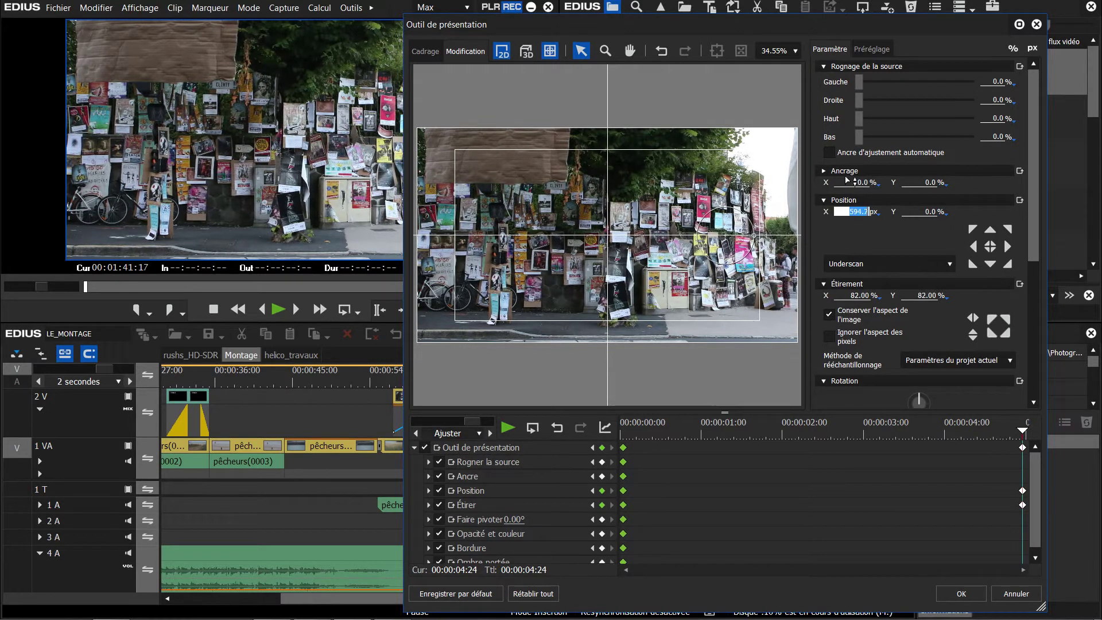
drag(860, 212, 876, 224)
click(873, 212)
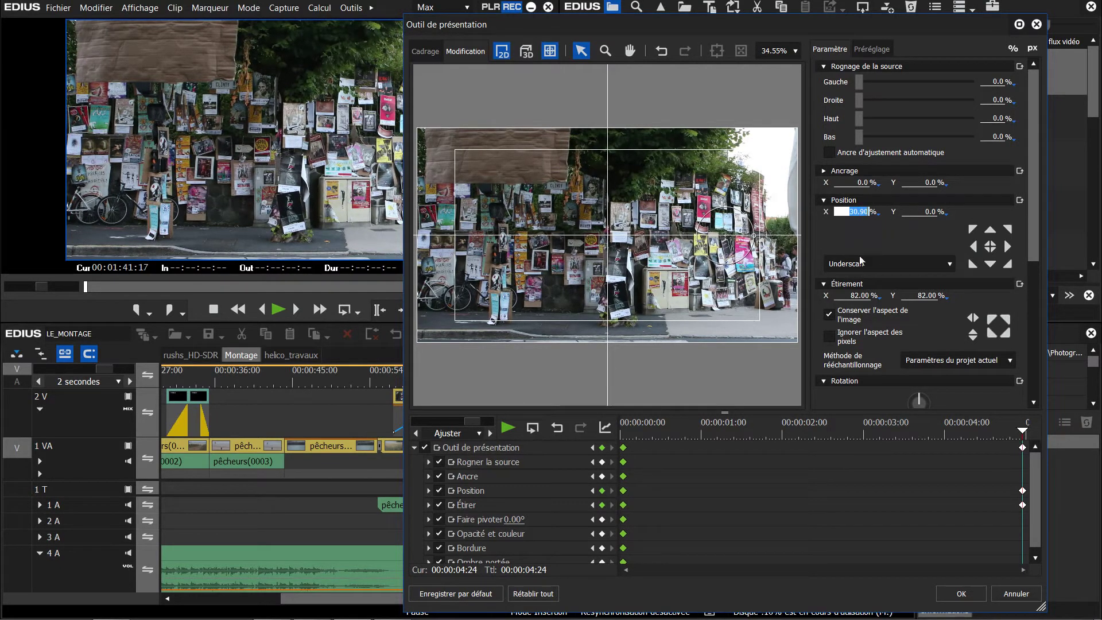
Preview the zoom animation of 0A1K5560 from the start and apply the layout.
click(623, 429)
click(514, 427)
click(965, 593)
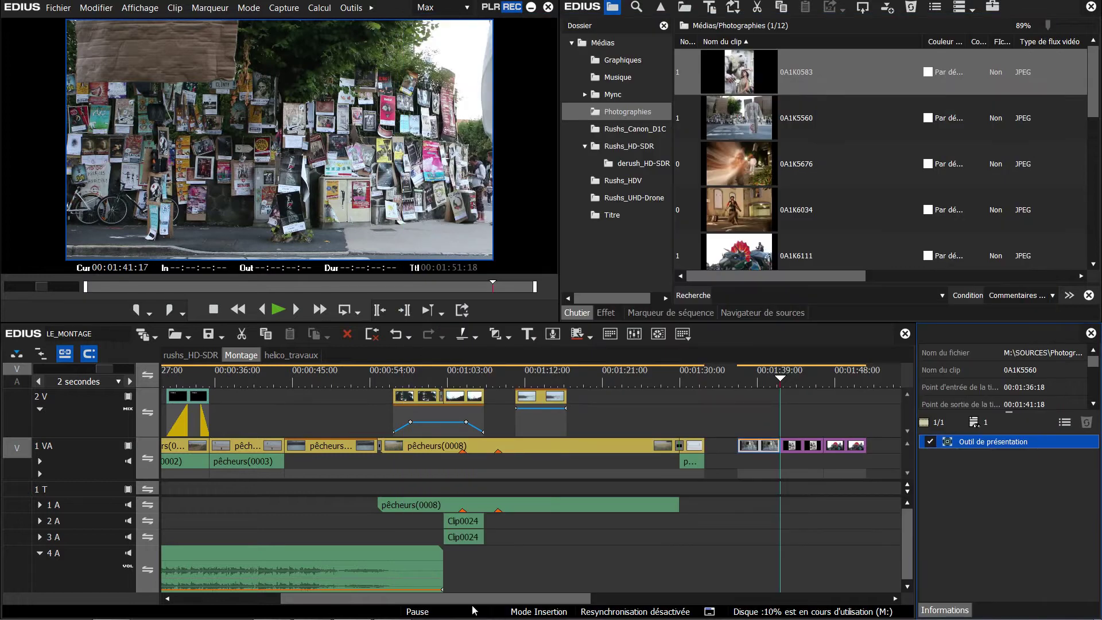
Open the layout tool for portrait photo clip 0A1K0583 and stretch the image to fill the frame's width.
click(791, 380)
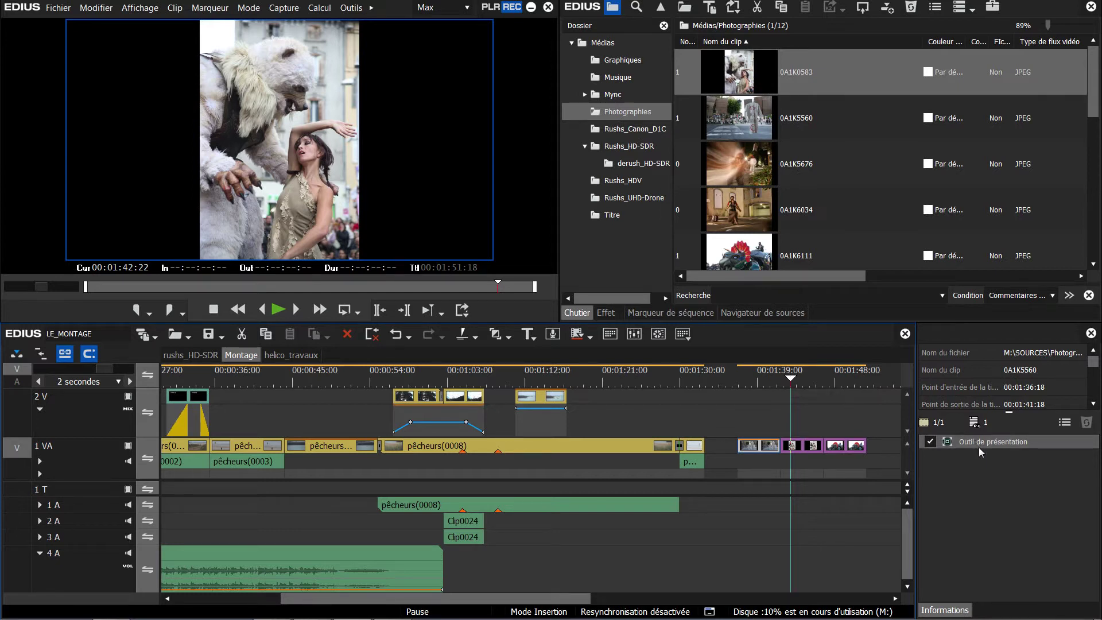
click(811, 452)
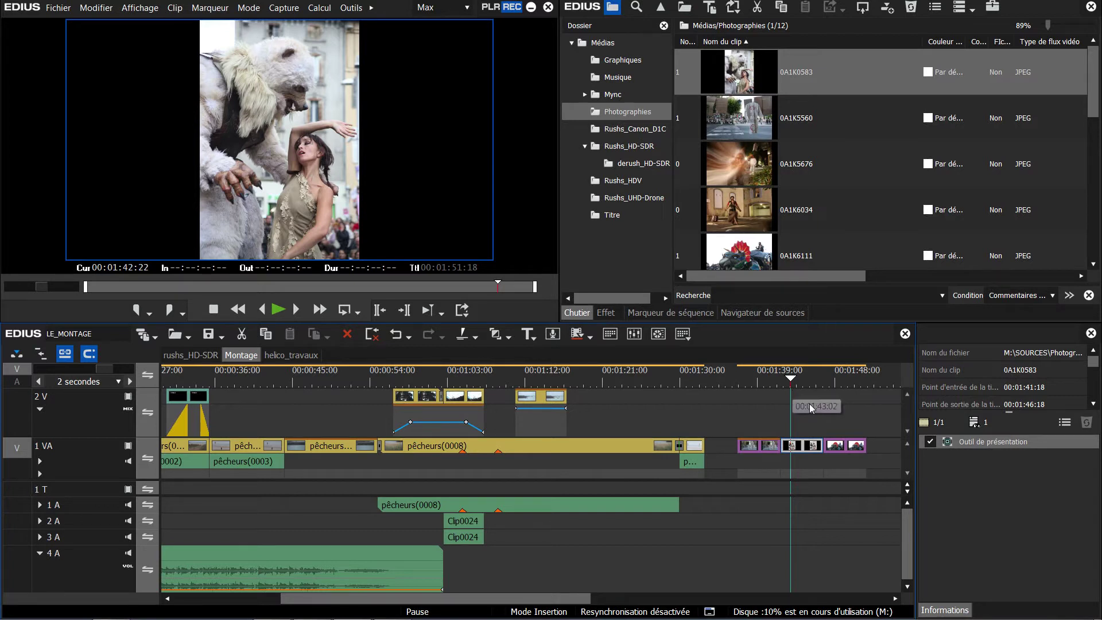
mouse_move(807, 450)
mouse_down()
mouse_move(809, 438)
mouse_move(788, 438)
mouse_move(807, 437)
mouse_up()
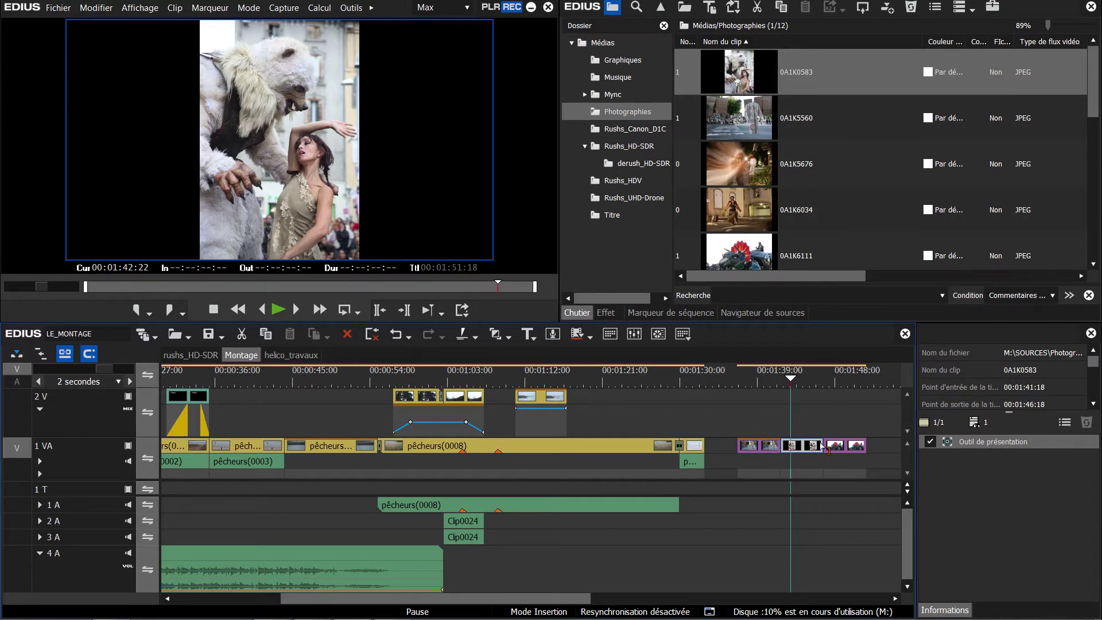
double_click(970, 443)
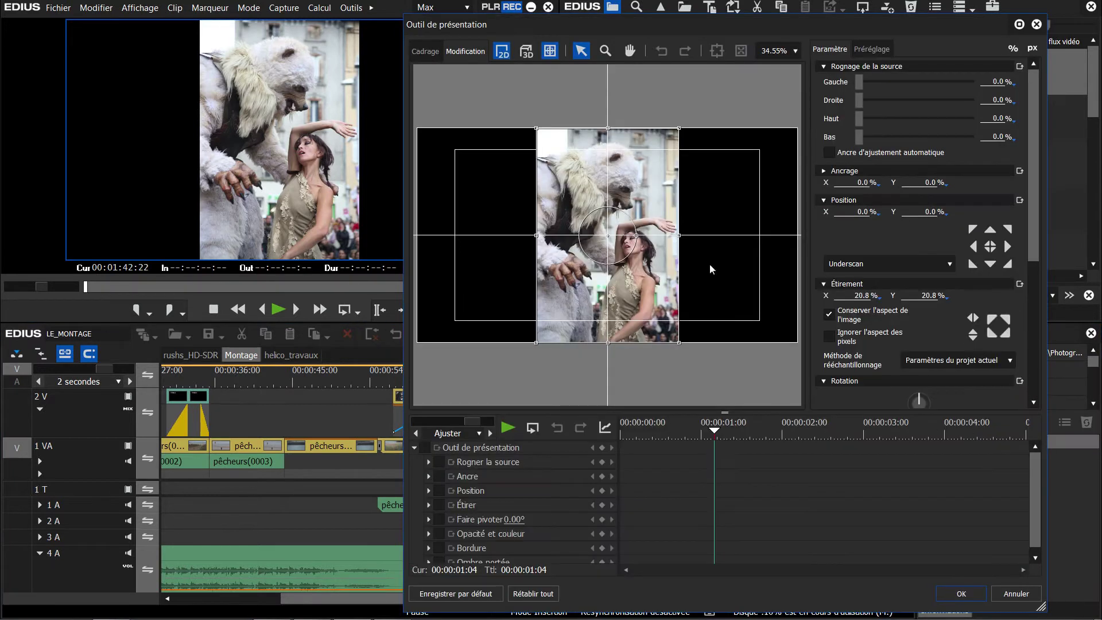
click(973, 316)
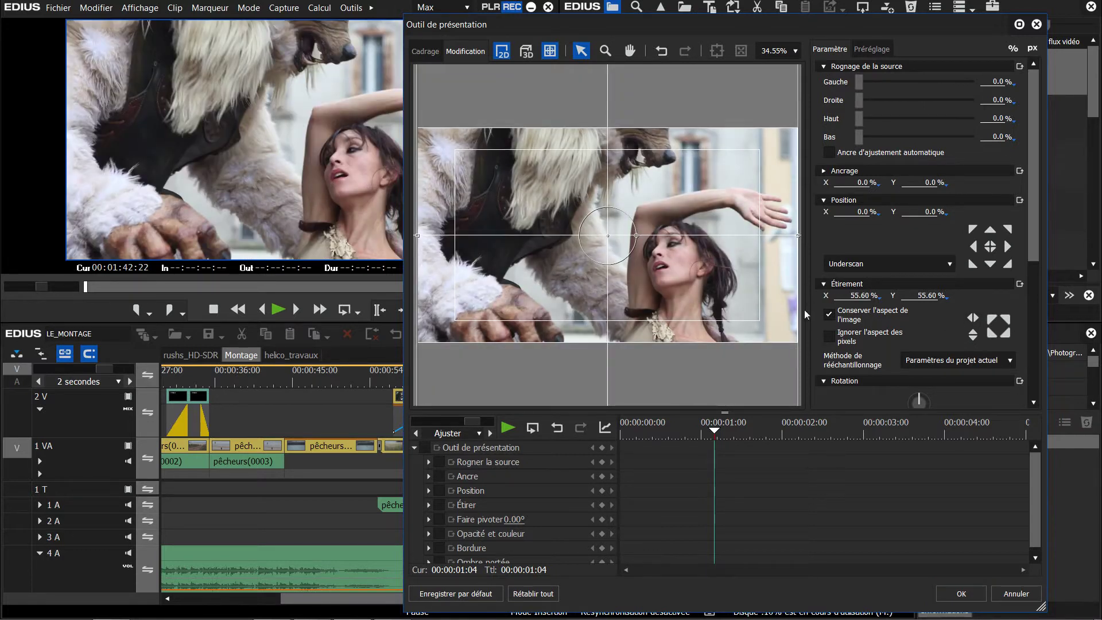
Switch the layout to 3D mode and set the photo's rotation to -17.30° on X and 0° on Z.
click(527, 51)
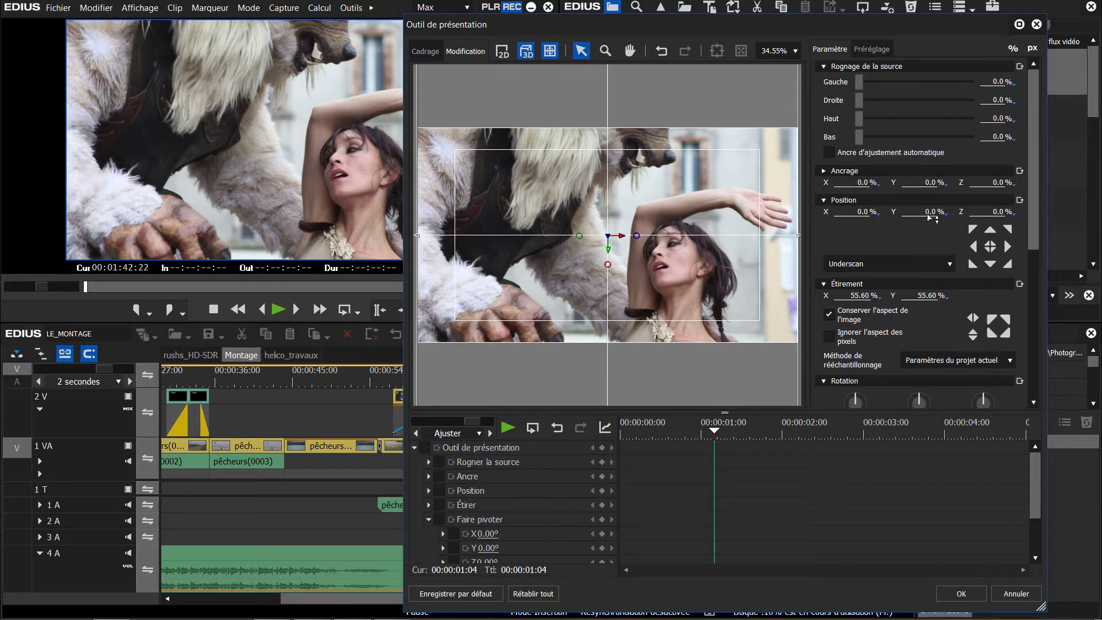
mouse_move(860, 213)
mouse_down()
mouse_move(852, 231)
mouse_move(861, 213)
mouse_up()
scroll(1030, 229, down, 3)
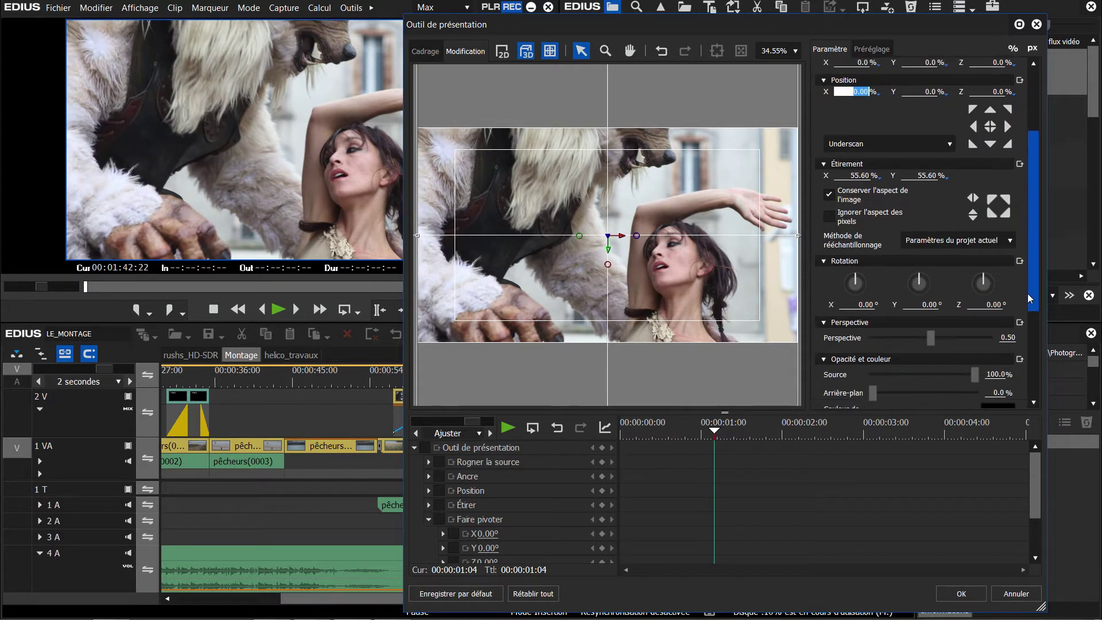
drag(982, 310, 988, 333)
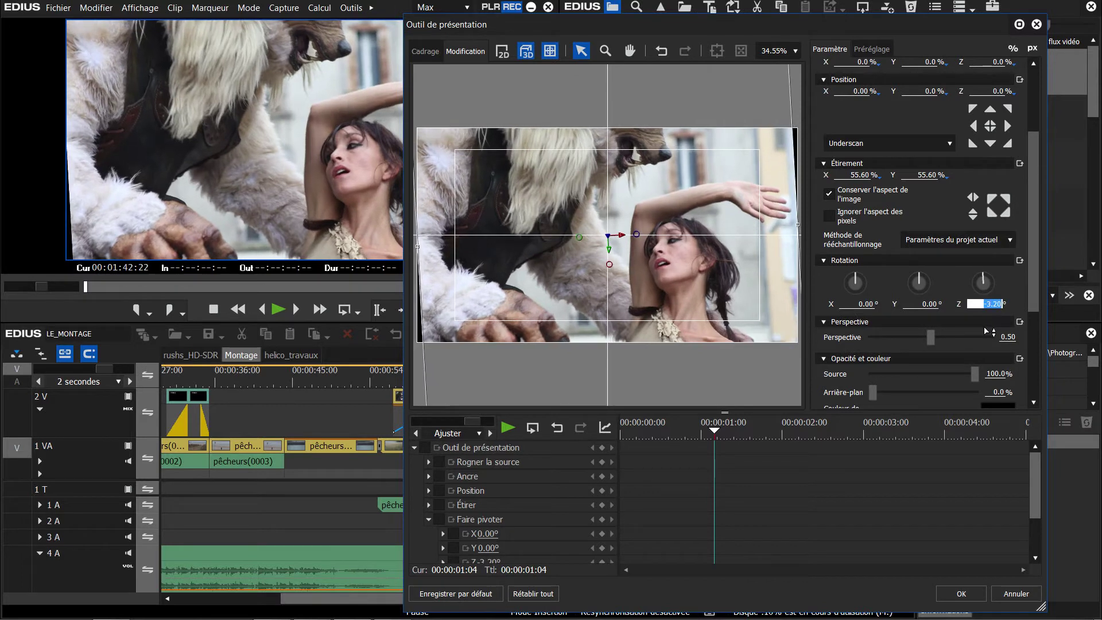
text(0)
drag(857, 305, 884, 408)
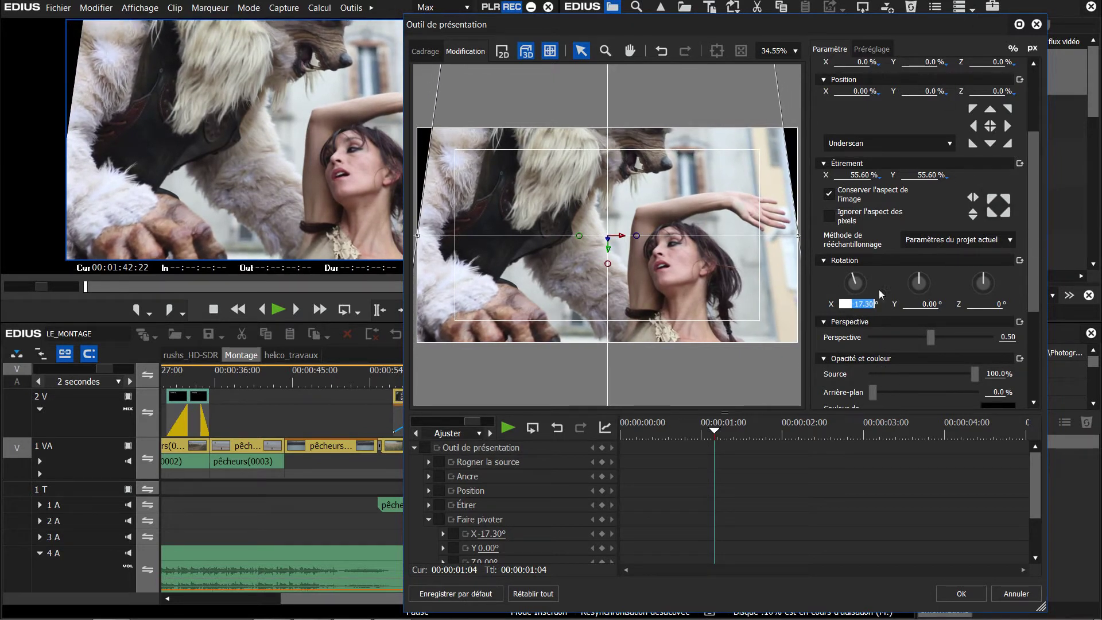
Reposition the tilted photo at X -1.80 %, Y -31.90 % and Z -15.90 % to frame the woman and the paw.
drag(698, 278, 685, 212)
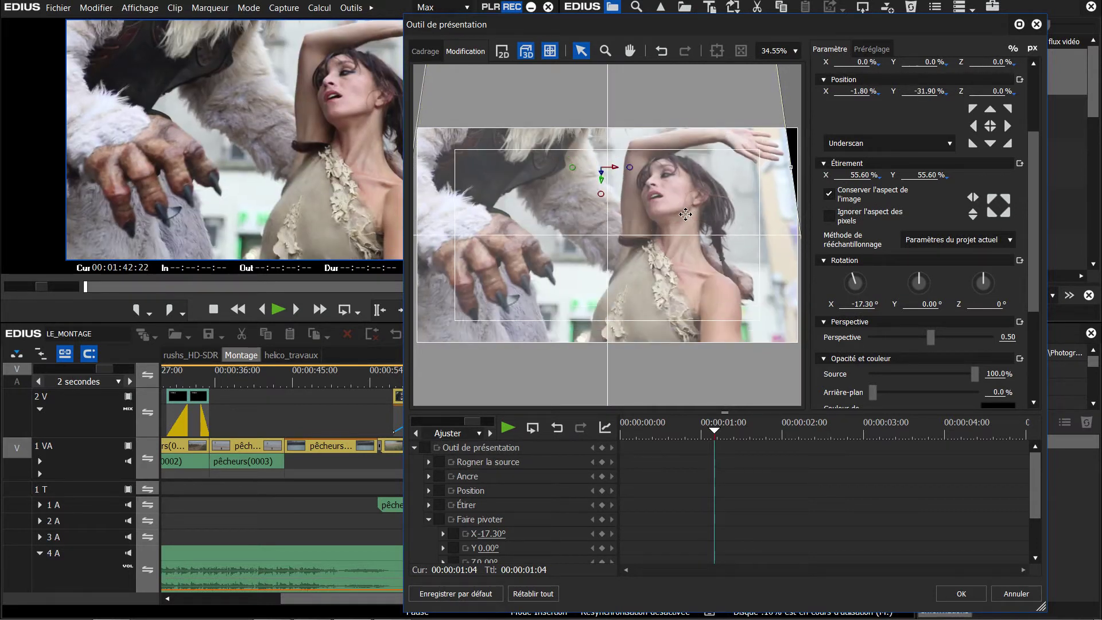
mouse_move(1032, 301)
mouse_down()
mouse_move(1018, 238)
mouse_move(998, 218)
mouse_move(1028, 315)
mouse_up()
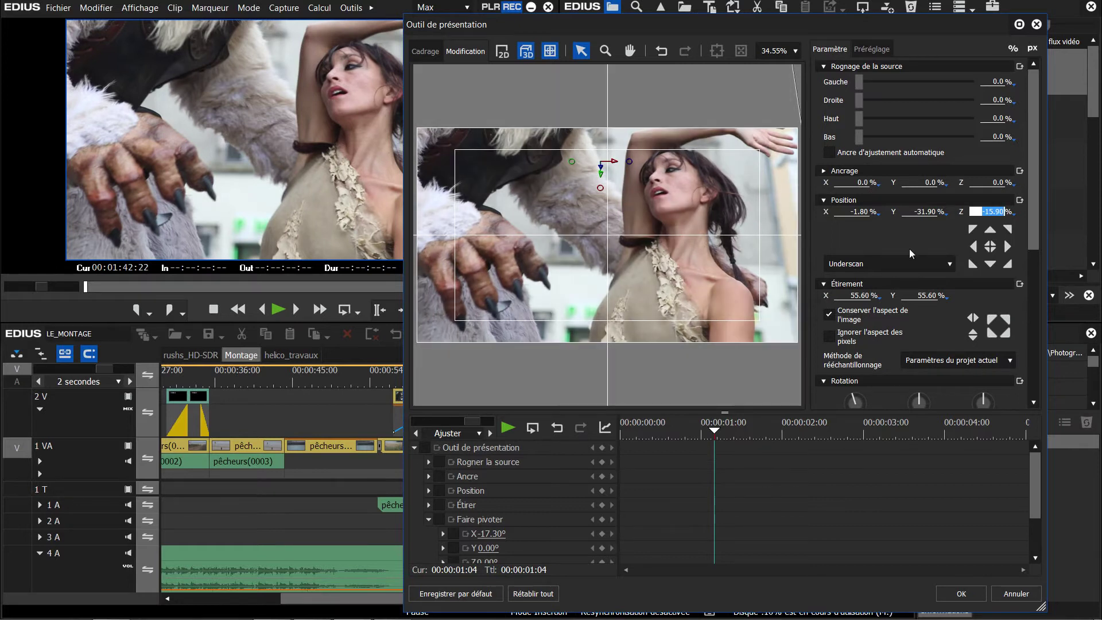
Enable keyframing for all layout parameters of 0A1K0583 and add a starting keyframe at 00:00:00:00.
drag(714, 431, 621, 447)
click(424, 448)
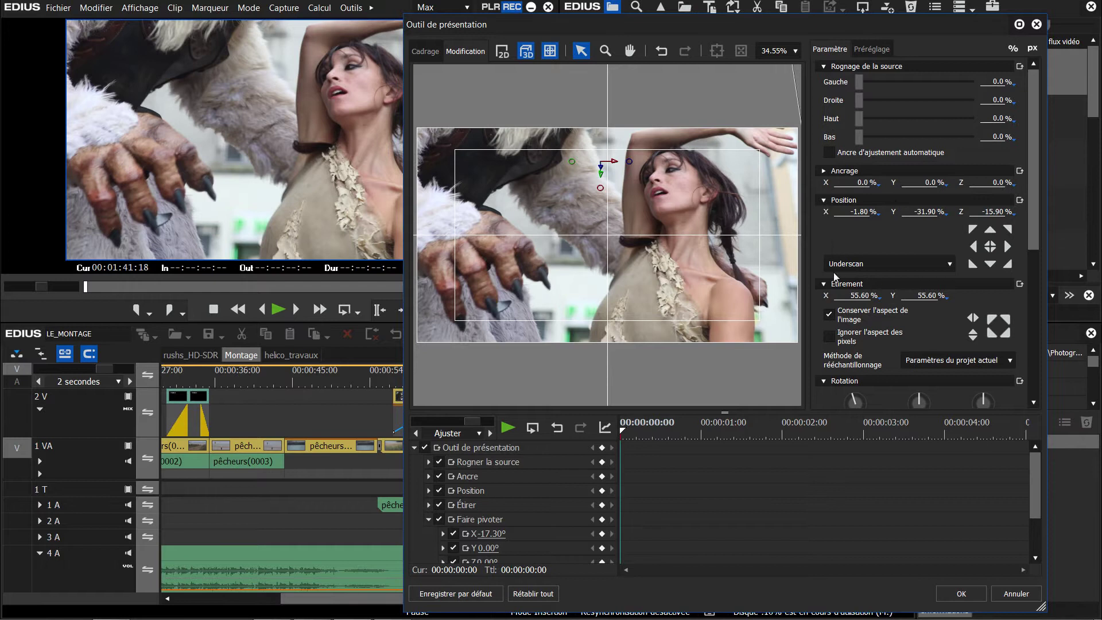
click(602, 448)
At 00:00:05:00, shift the photo downward to frame the white creature's head above the woman.
drag(631, 436, 1039, 398)
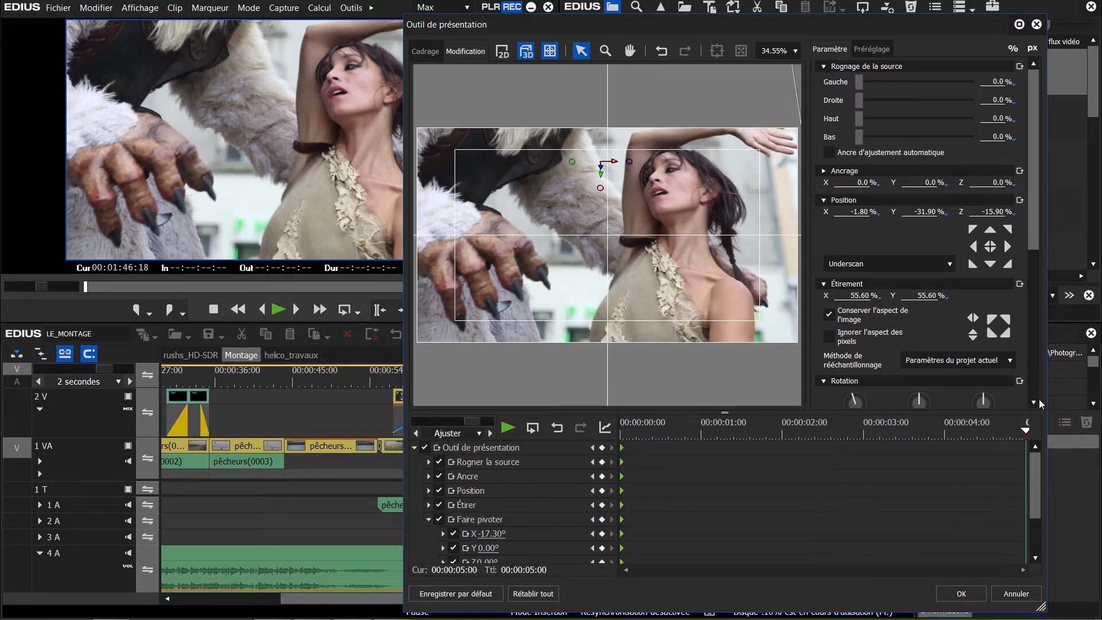
click(921, 213)
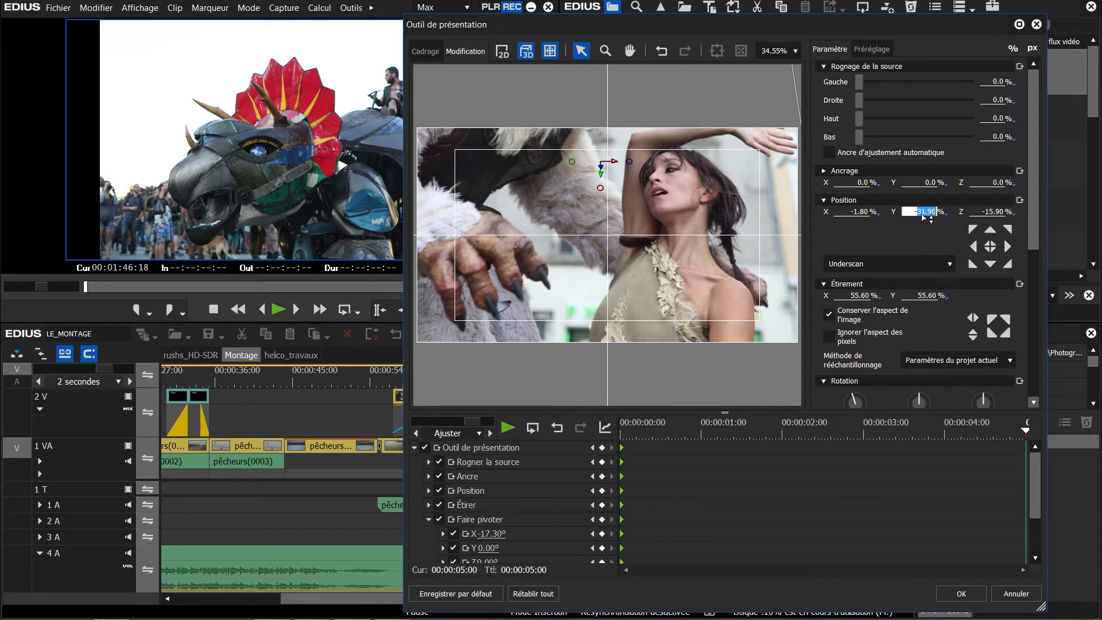
drag(921, 217, 903, 19)
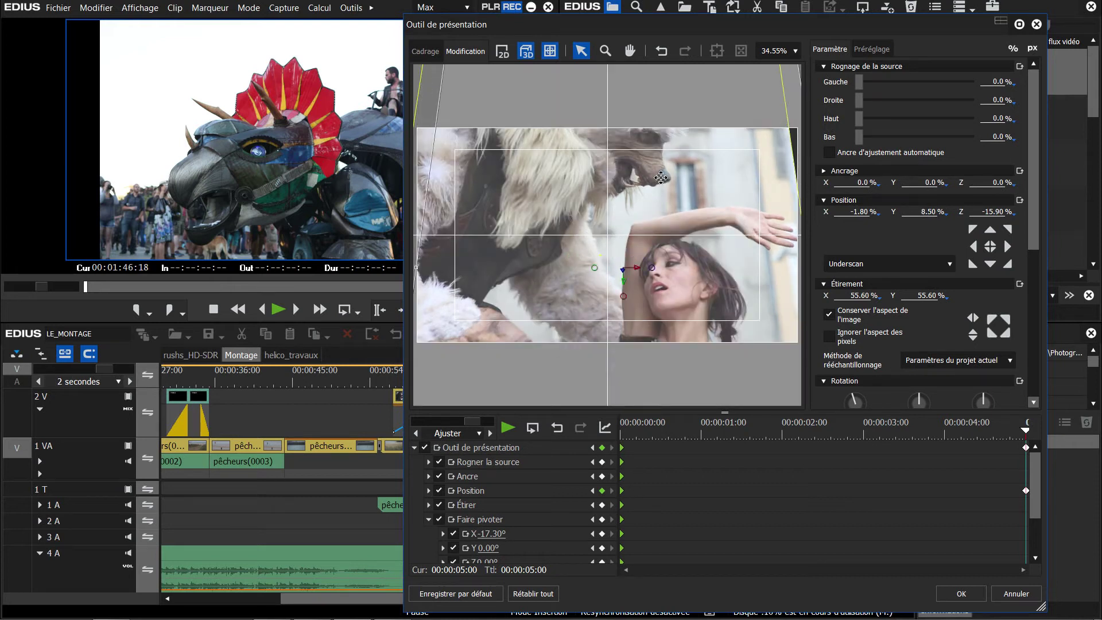
drag(655, 197, 655, 248)
Set the photo's X rotation to 0° at the end keyframe.
drag(1038, 231, 1039, 334)
click(851, 224)
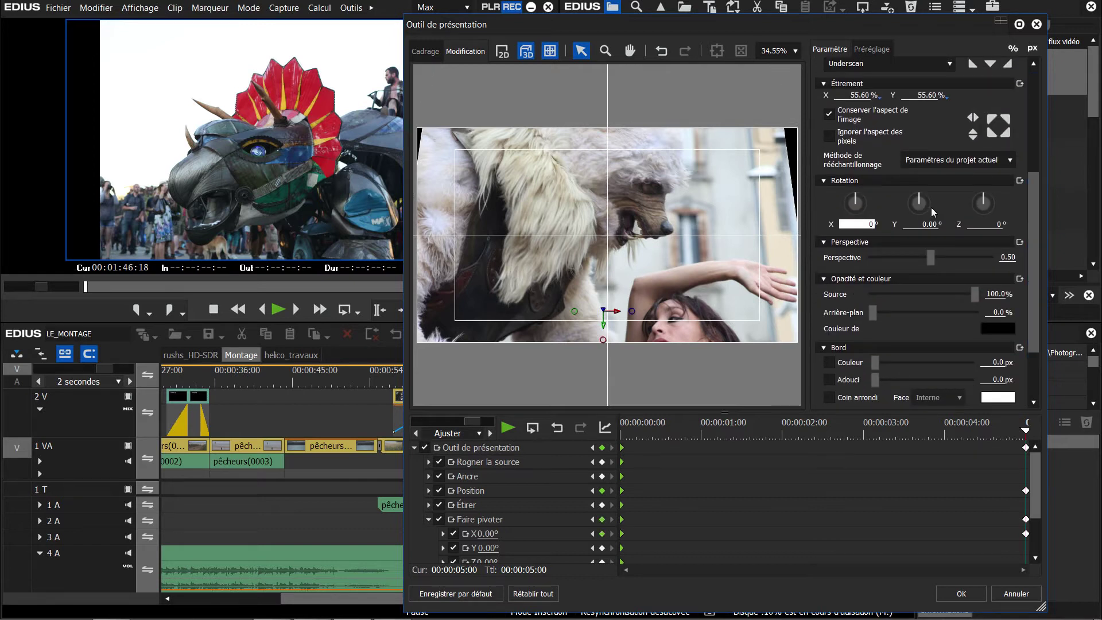
text(0)
key(Return)
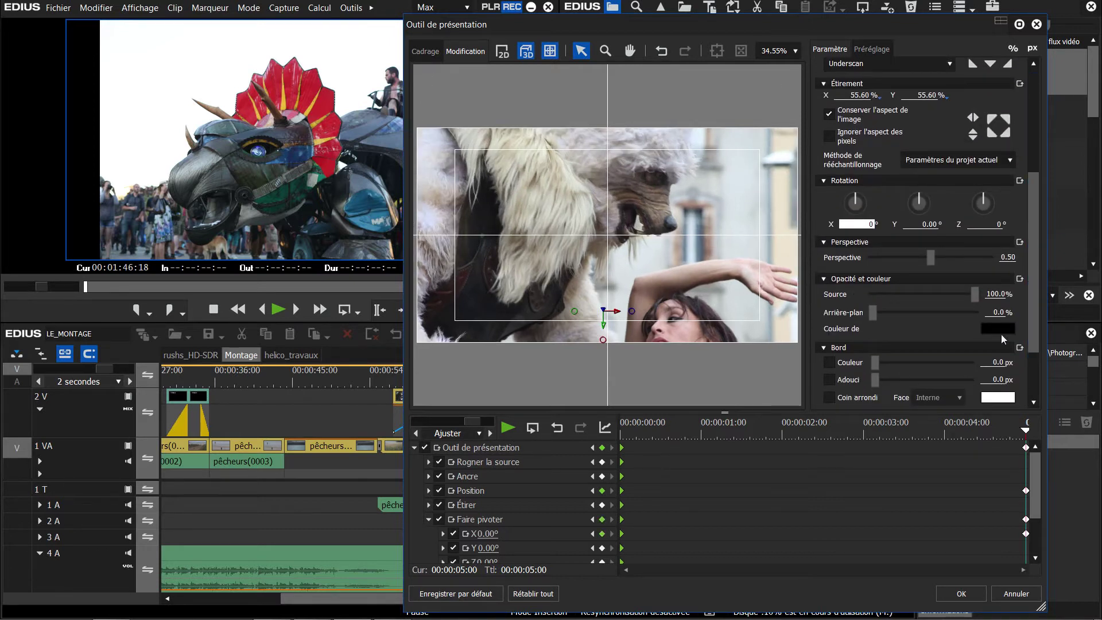
Preview the 3D move of 0A1K0583 from the start and apply the layout.
click(640, 437)
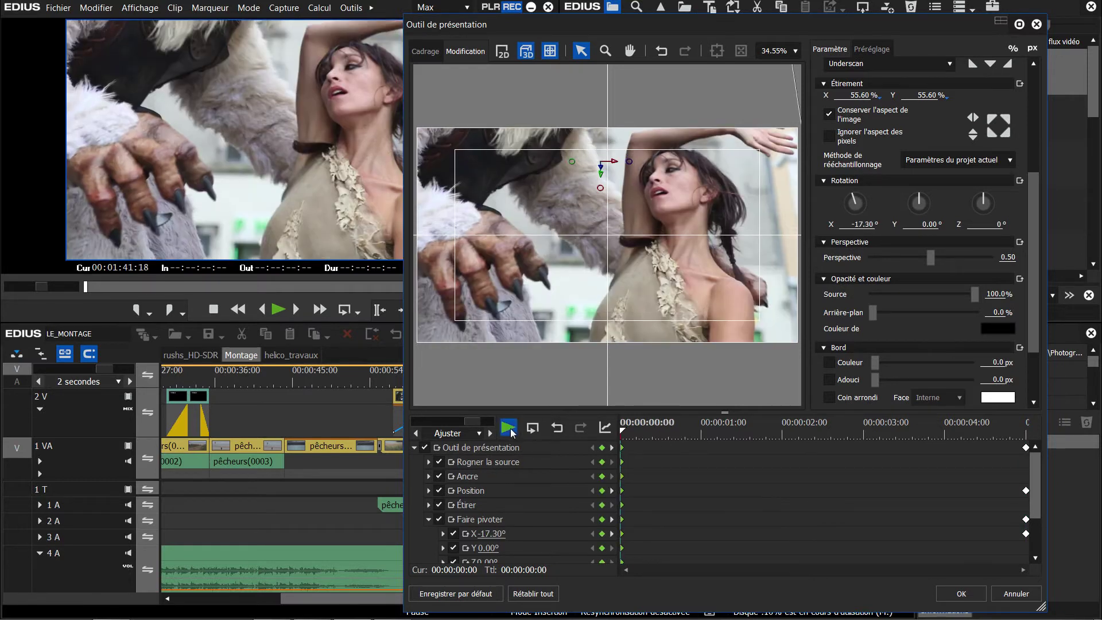
click(507, 428)
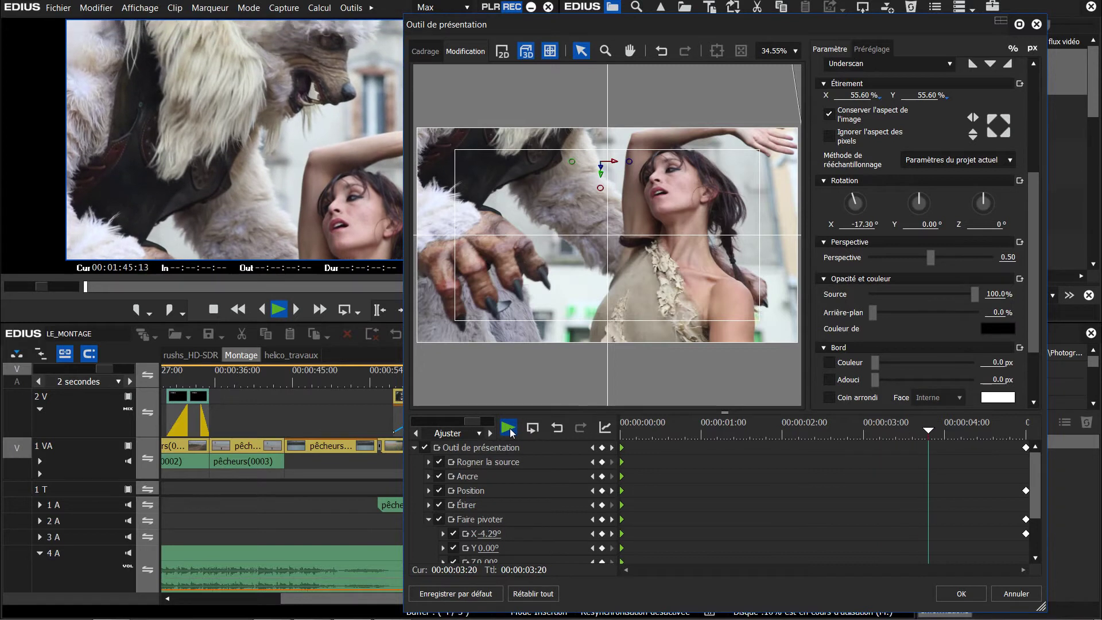
click(976, 596)
Open the layout tool for photo clip 0A1K6111, then set its stretch to 44.50 % and X position to 8.10 %.
drag(834, 381, 839, 384)
click(840, 446)
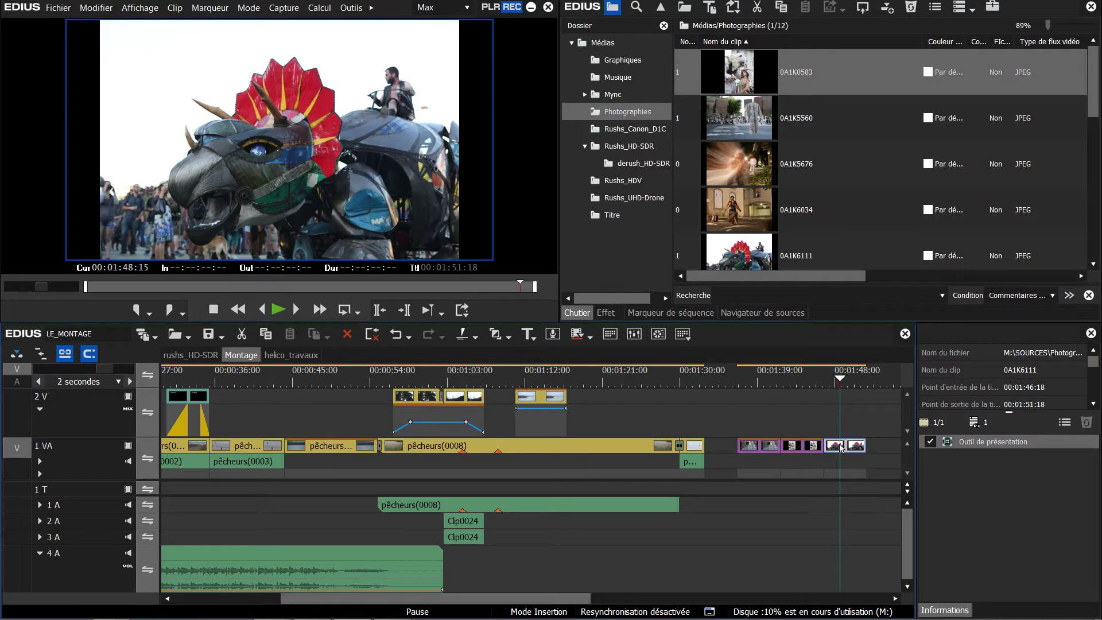
double_click(978, 444)
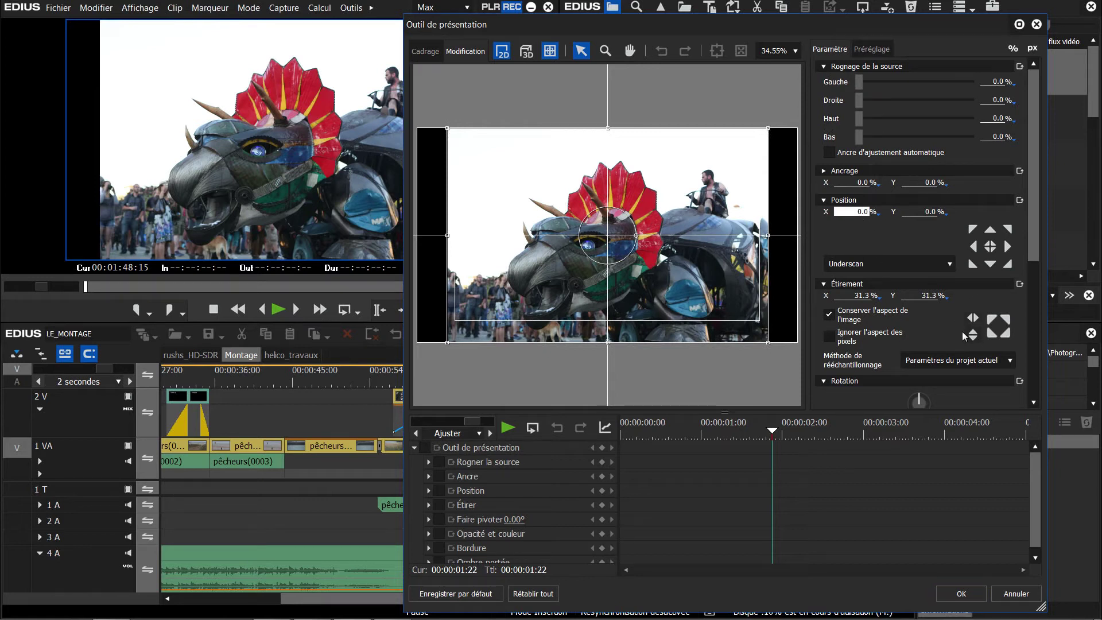
drag(859, 296, 858, 167)
Enable keyframing of all layout parameters at 00:00:00:00, set the X position to -9.10 % at 00:00:05:00 and apply the layout.
key(Home)
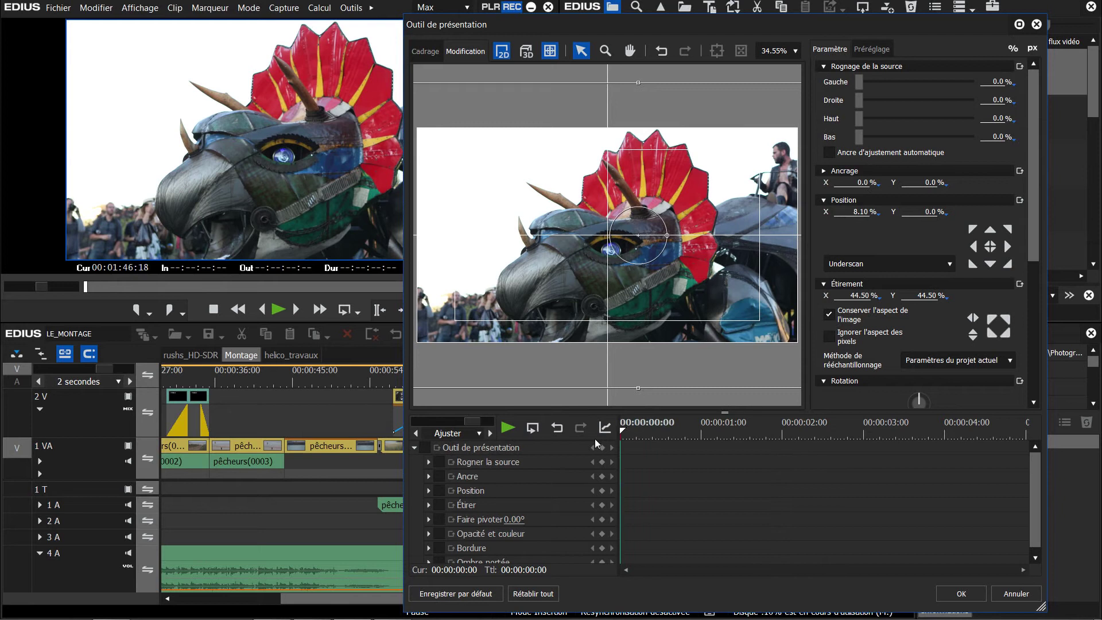
click(425, 447)
click(650, 432)
drag(653, 431, 1026, 430)
drag(860, 212, 881, 321)
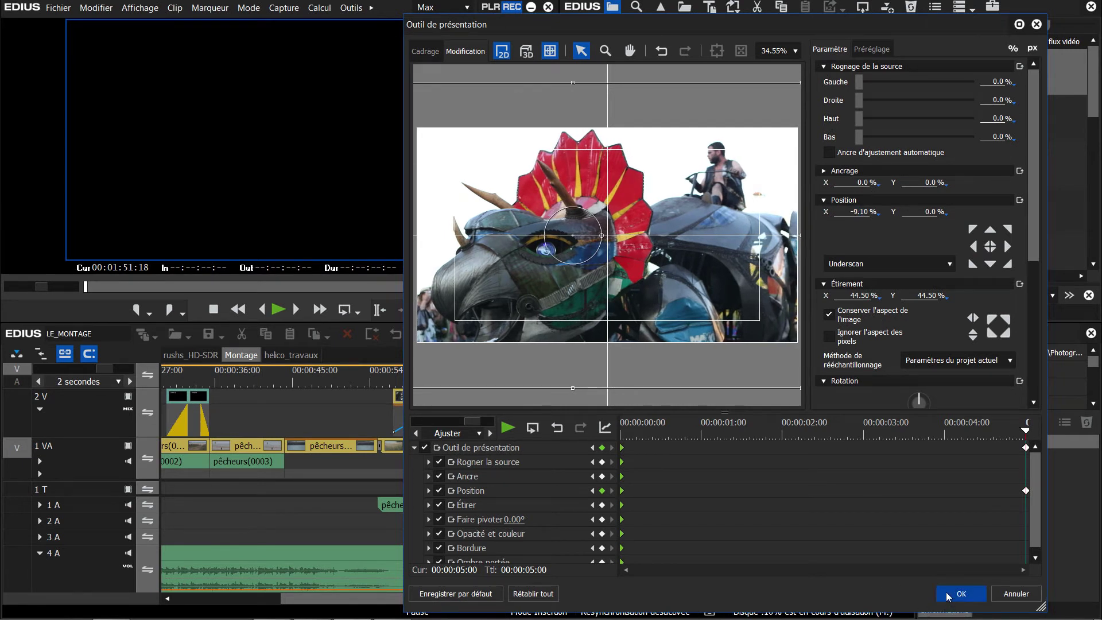
click(957, 595)
Play back the animated photo clips on the timeline to check the pan of 0A1K6111.
click(810, 378)
key(space)
click(740, 401)
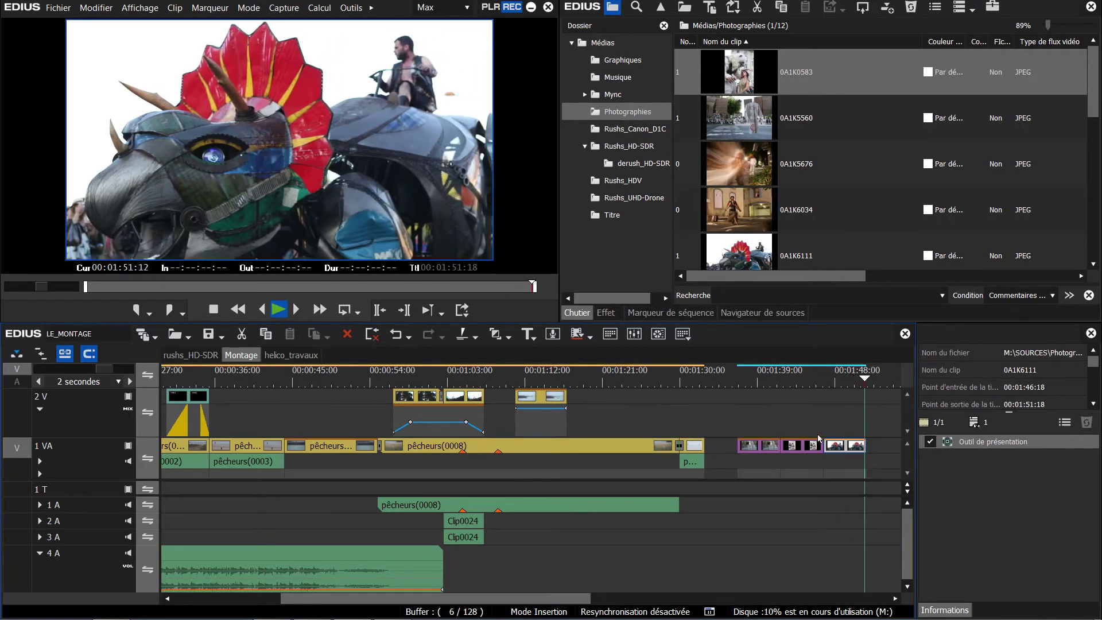
Overlap the photo clips: move the middle one to track 2V at 00:01:40:03 and start 0A1K6111 at 00:01:43:03 on 1 VA.
key(Page_Up)
key(Page_Up)
mouse_move(809, 448)
mouse_down()
mouse_move(809, 396)
mouse_move(795, 396)
mouse_move(832, 450)
mouse_move(806, 445)
mouse_up()
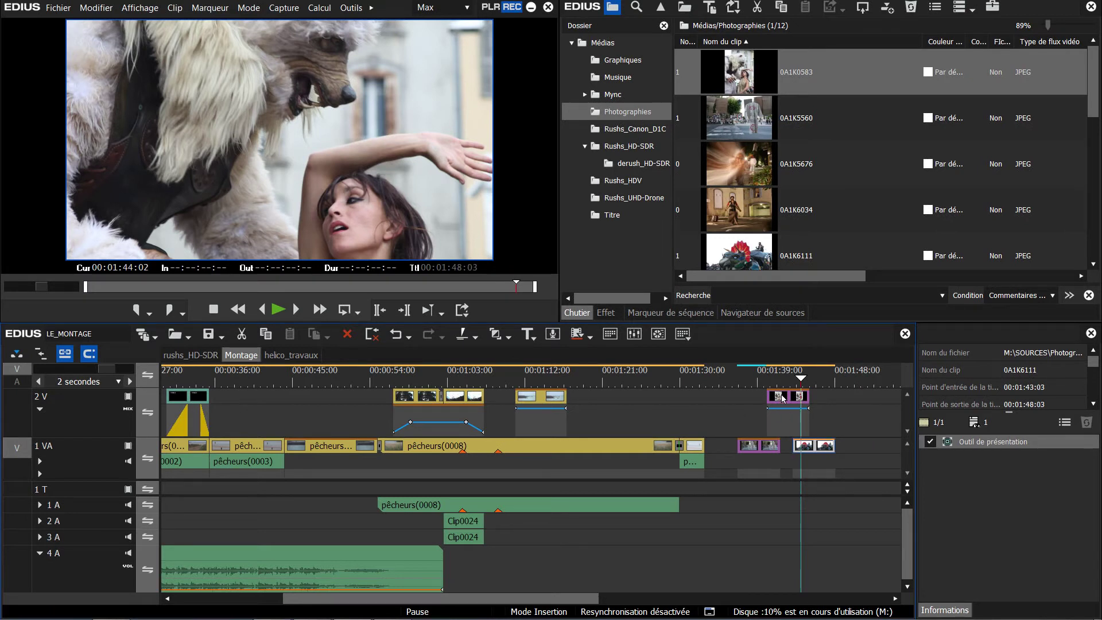
Add opacity keyframes to the 2V photo clip to fade it in and out where it overlaps the neighbouring photos, and preview the crossfades.
click(779, 431)
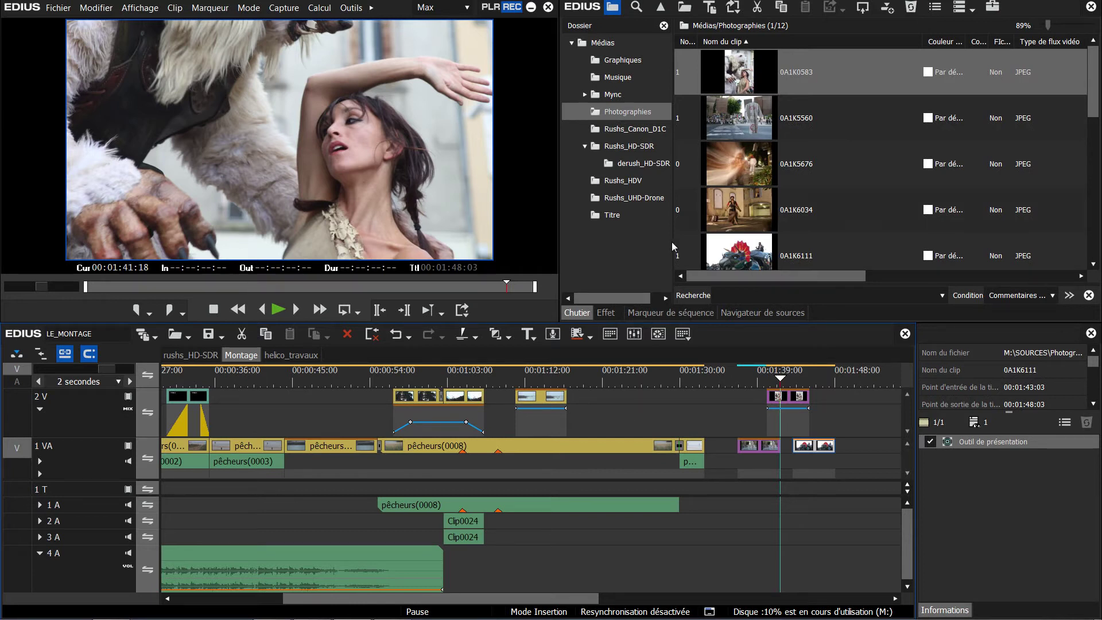
click(778, 414)
drag(767, 408, 772, 447)
click(795, 414)
drag(806, 409, 802, 432)
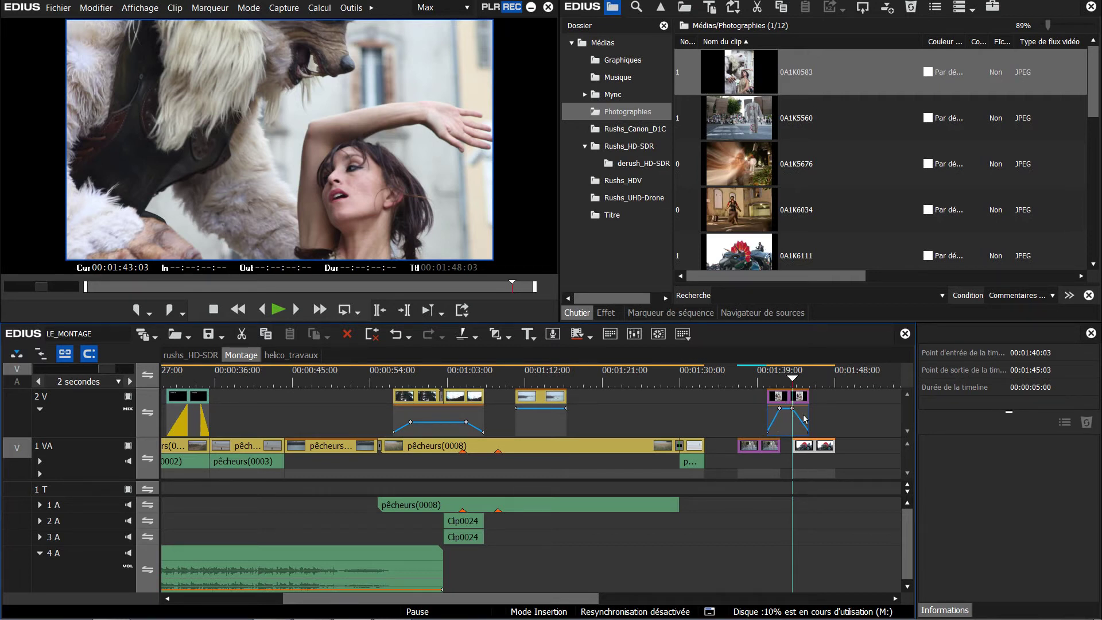
mouse_move(809, 434)
click(751, 379)
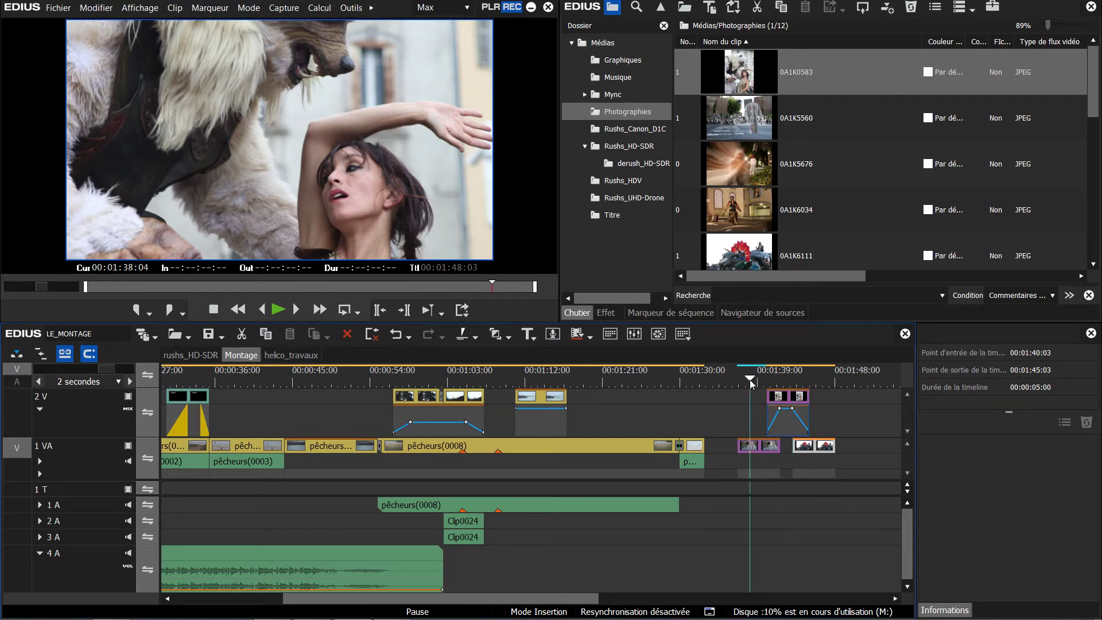
key(space)
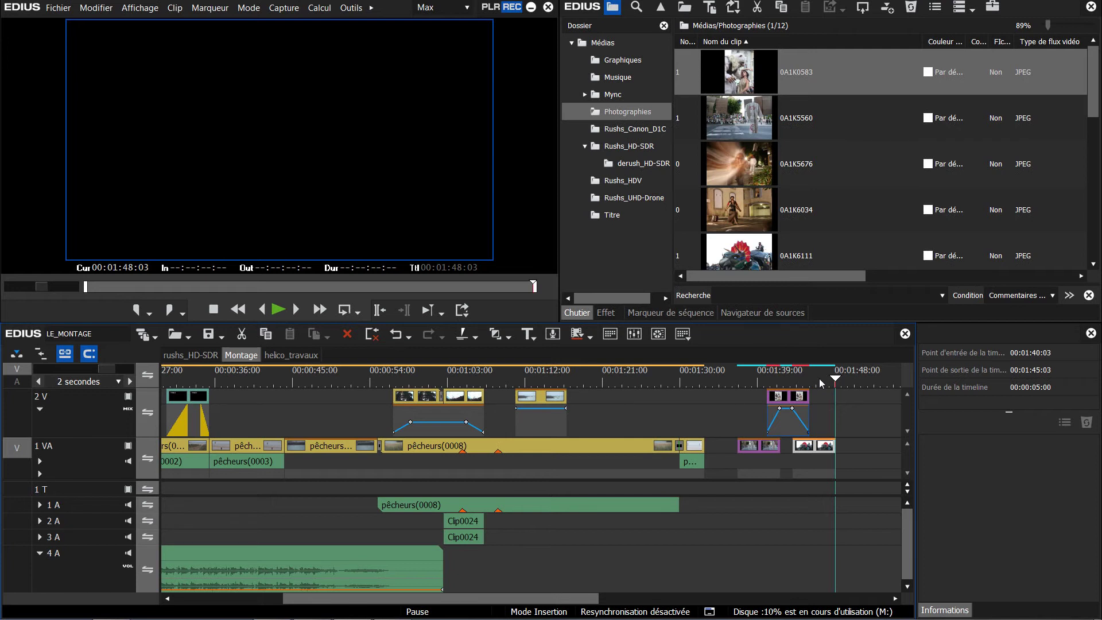
drag(548, 598, 467, 598)
click(374, 380)
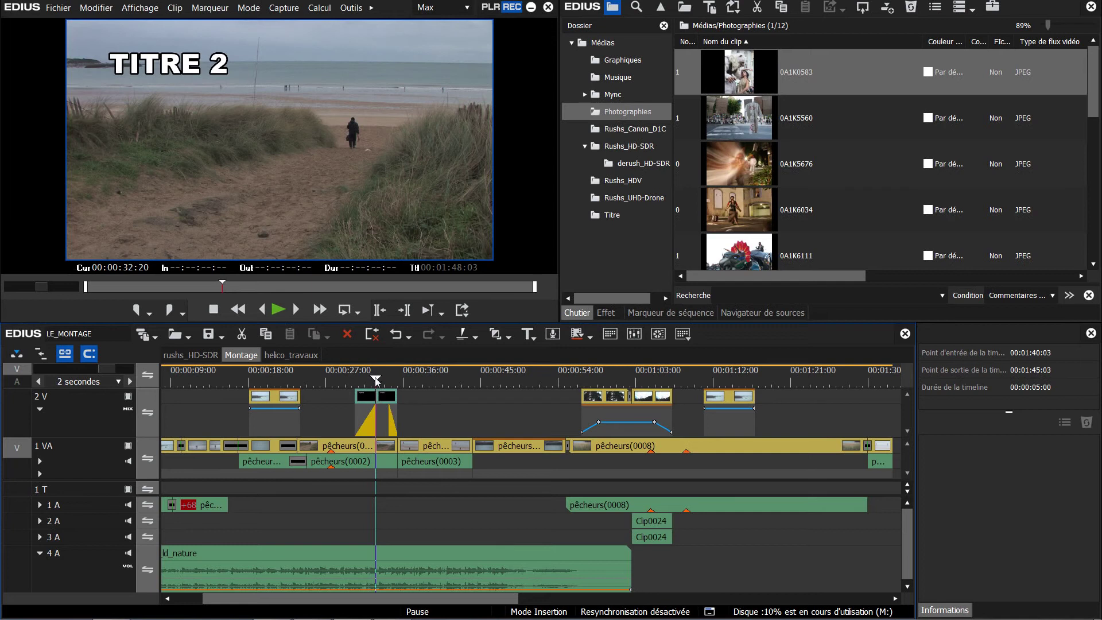
click(374, 427)
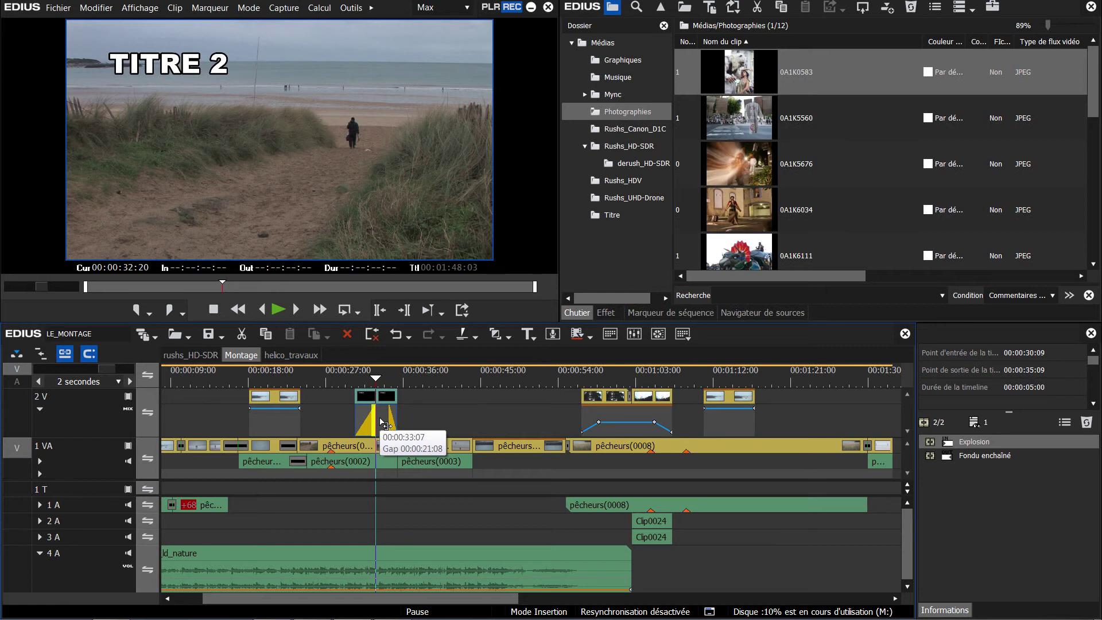
click(388, 399)
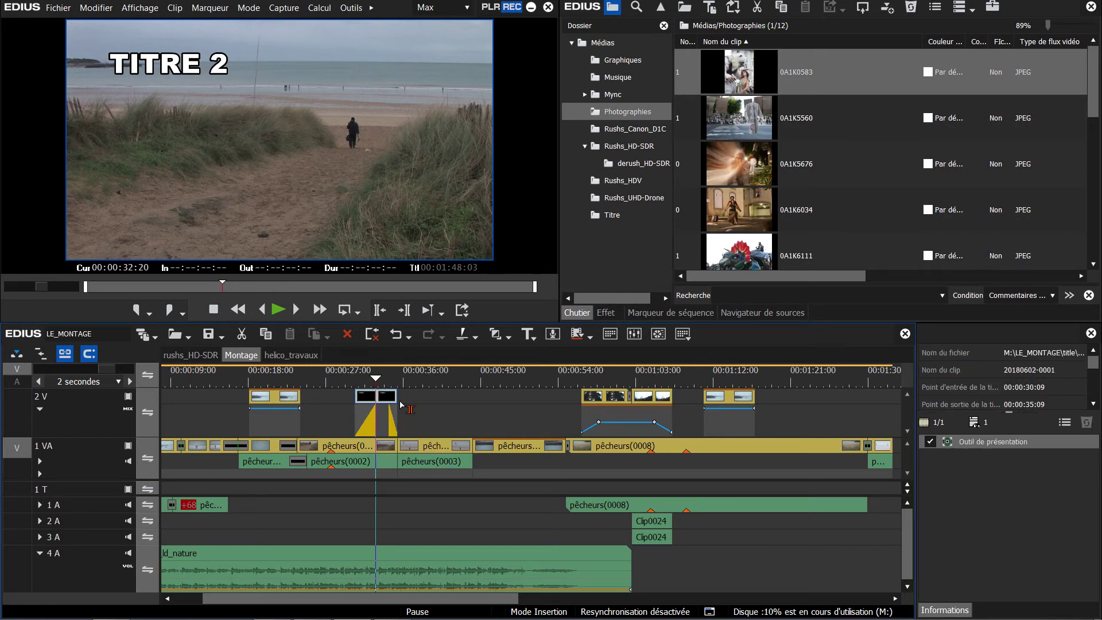
drag(370, 397, 435, 400)
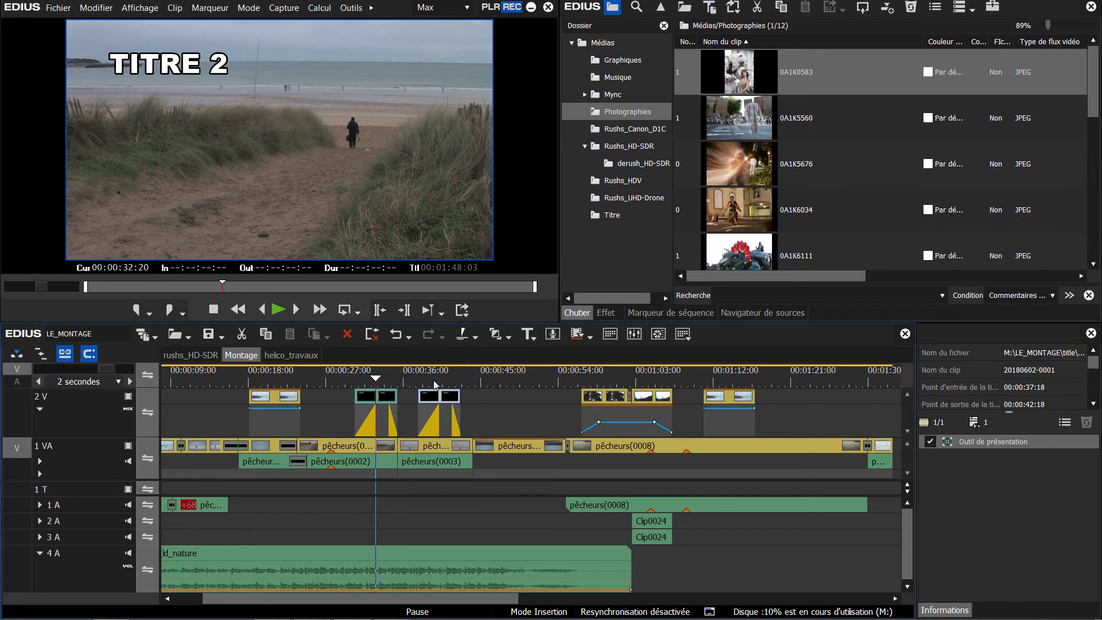
Remove the Explosion and Fondu enchaîné transitions from the copied title clip's mixer, keeping the clip itself.
click(438, 380)
click(443, 435)
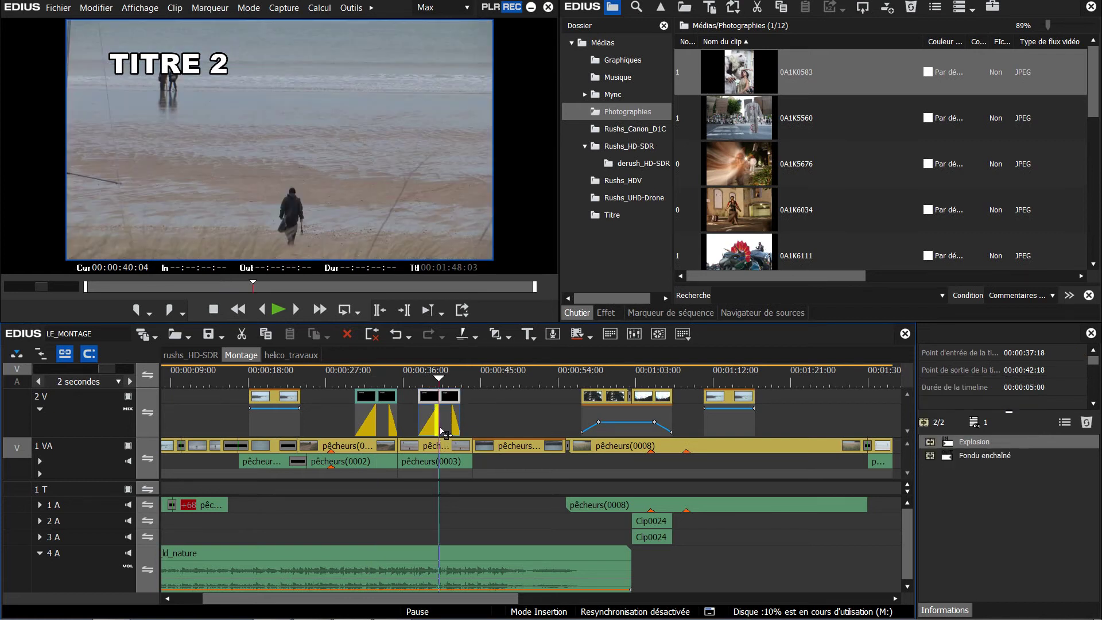
key(Delete)
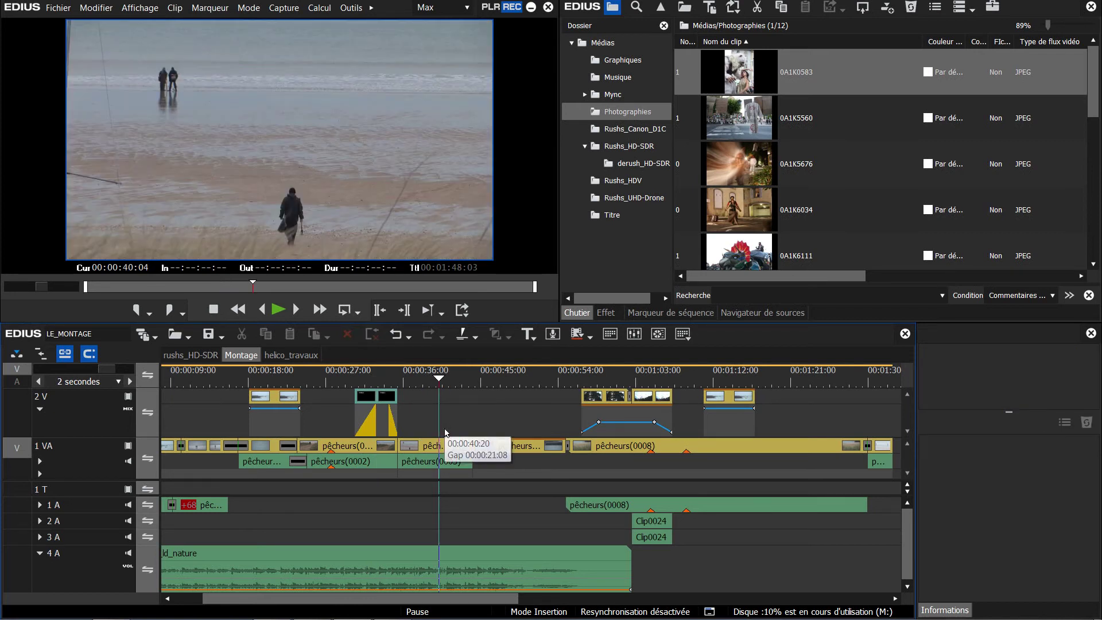
key(ctrl+z)
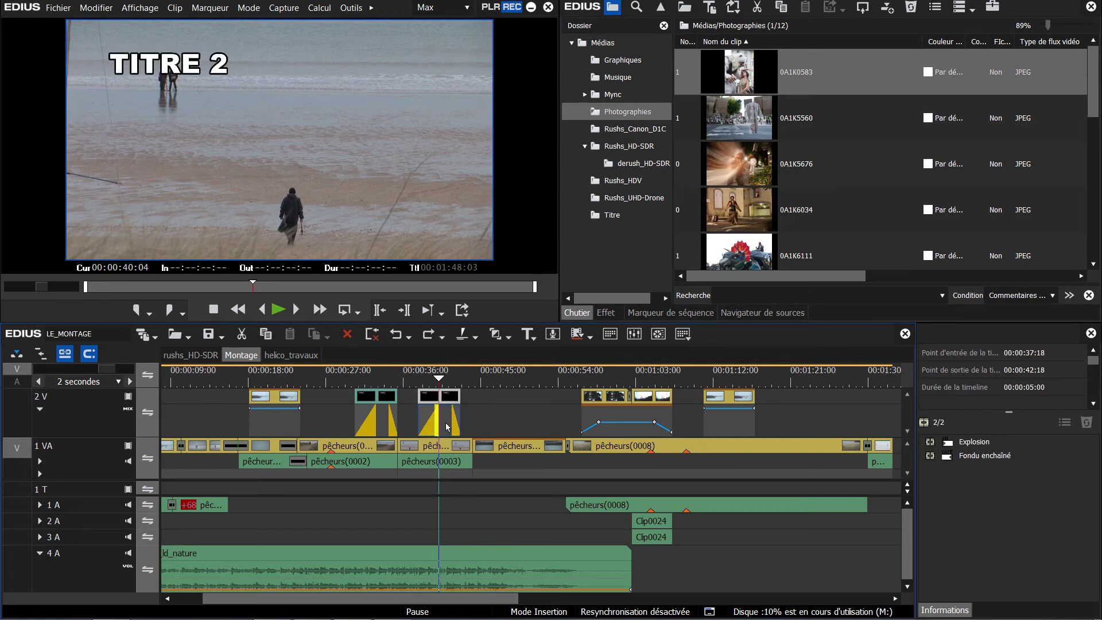
key(Delete)
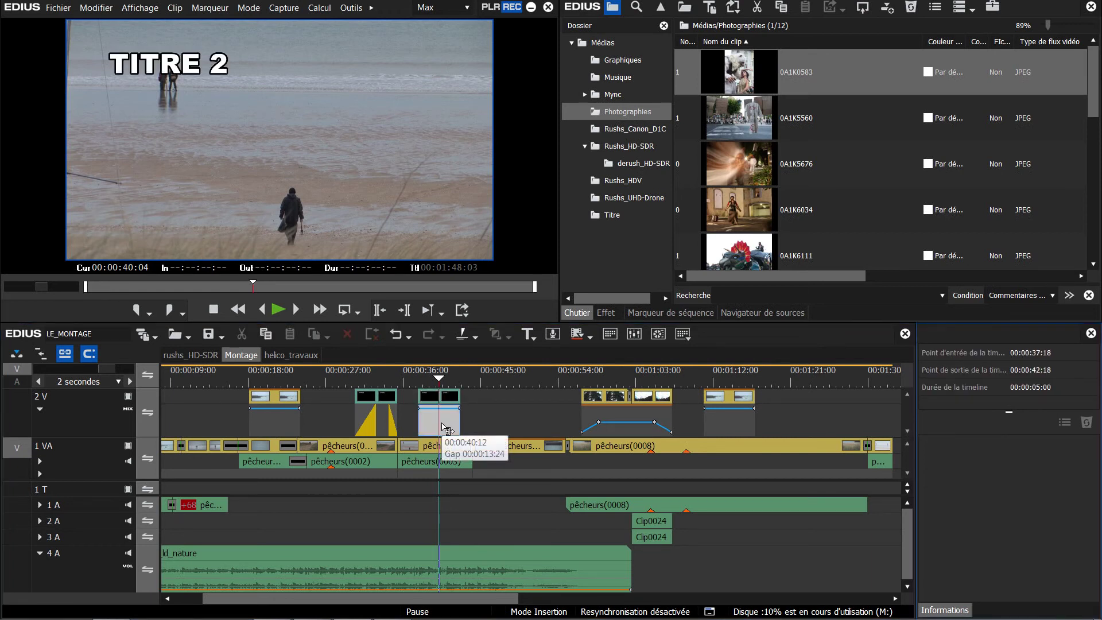
Open the layout tool for the copied title clip and scrub to 00:00:00:19.
key(Right)
key(Right)
key(Right)
key(Right)
key(Right)
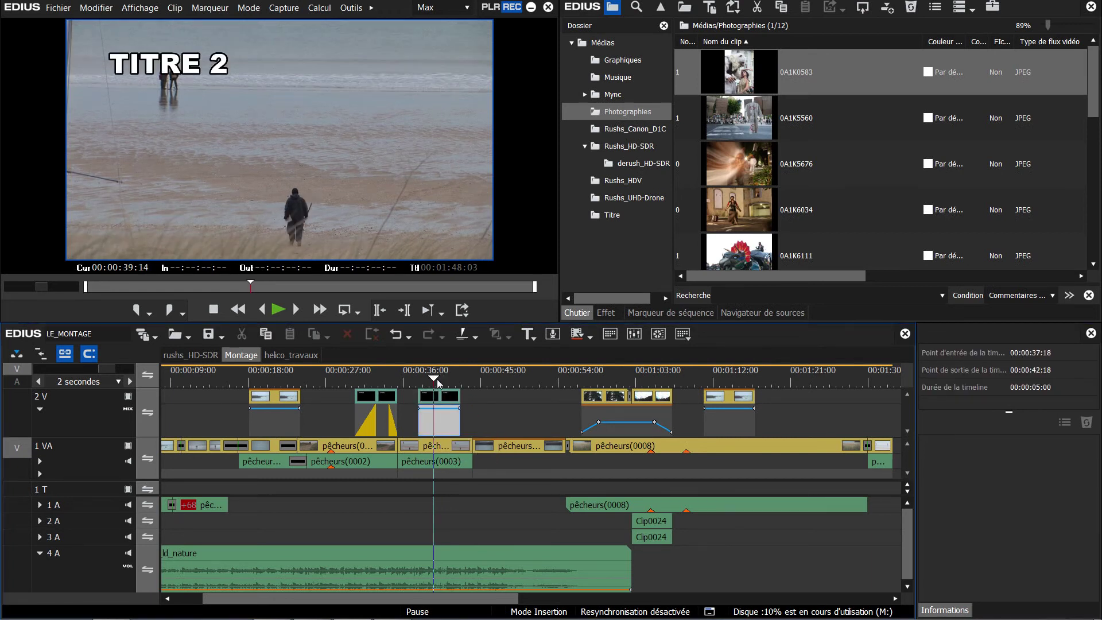
click(454, 427)
double_click(972, 442)
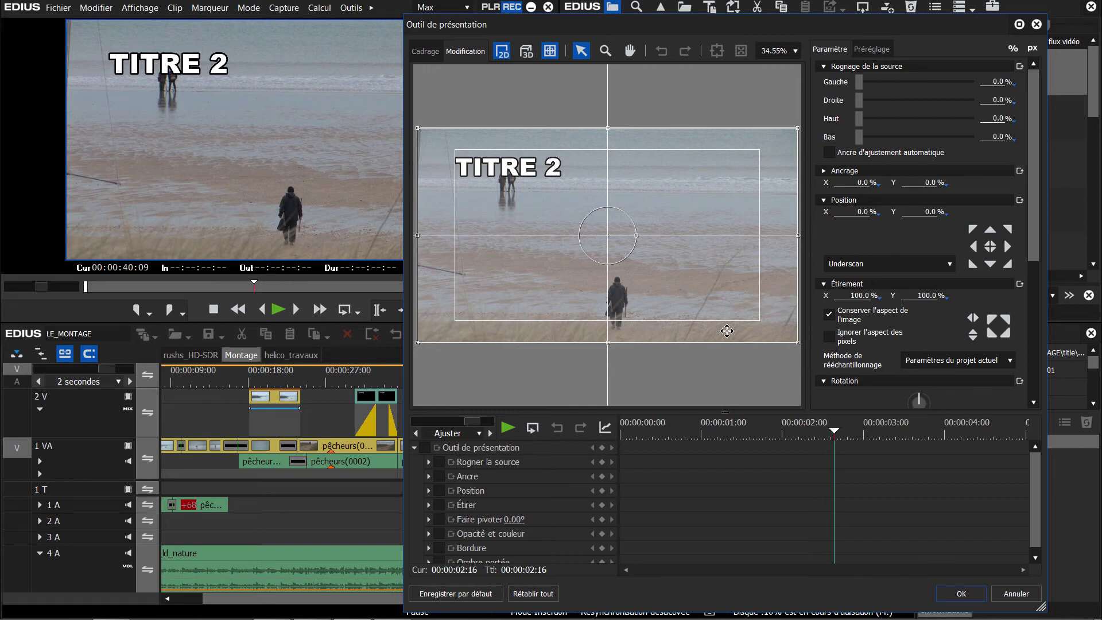
click(676, 435)
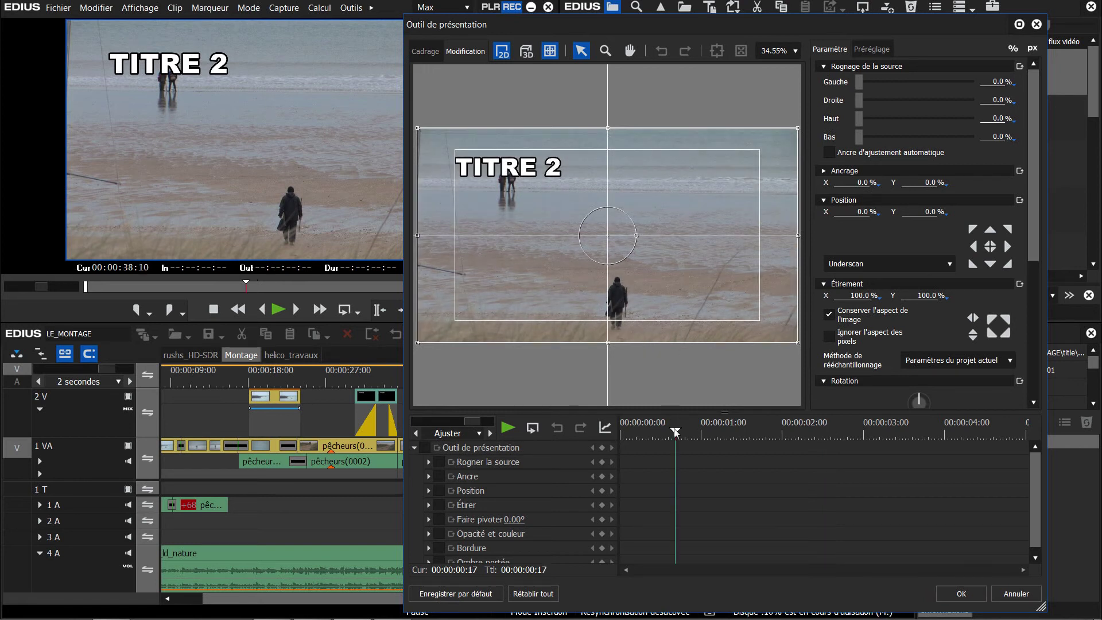
drag(677, 436, 684, 430)
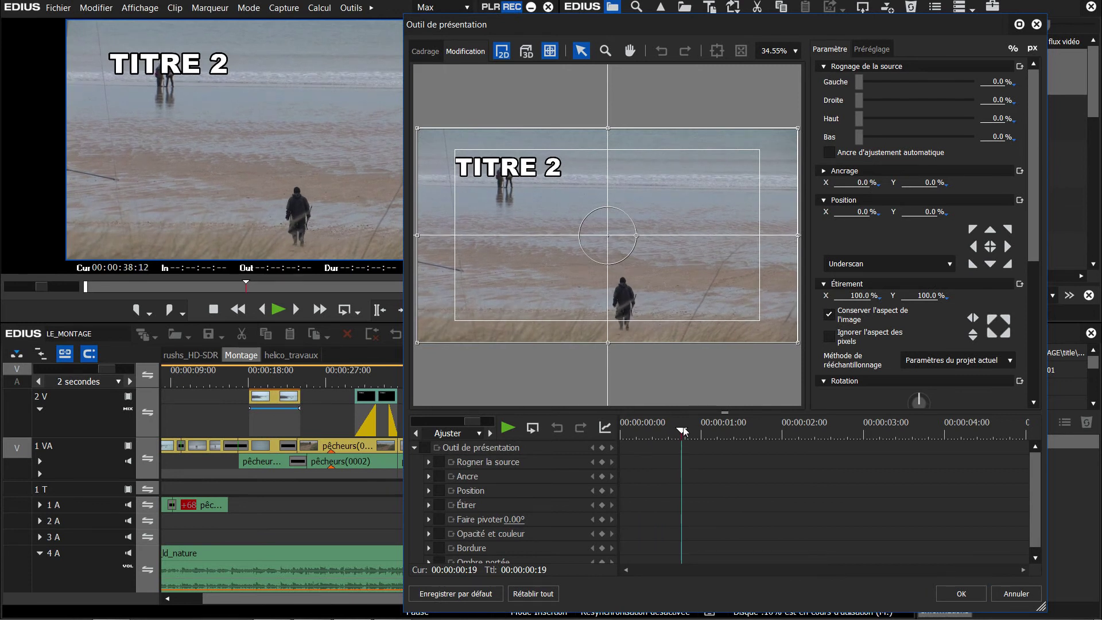
Set the title's Y position to 11.90 % and its stretch to 92.90 %.
drag(855, 296, 951, 187)
key(Home)
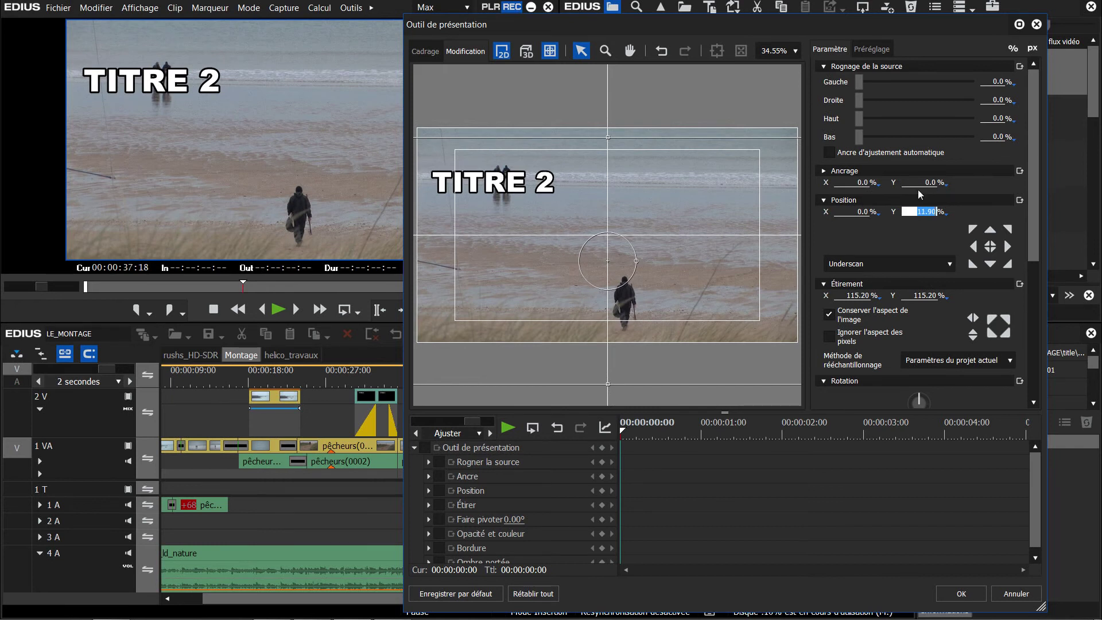
drag(921, 297, 1014, 229)
Enable the title's drop shadow with distance 20.6 px, opacity 80.3 % and softness 1.9, and apply the layout.
scroll(1033, 229, down, 5)
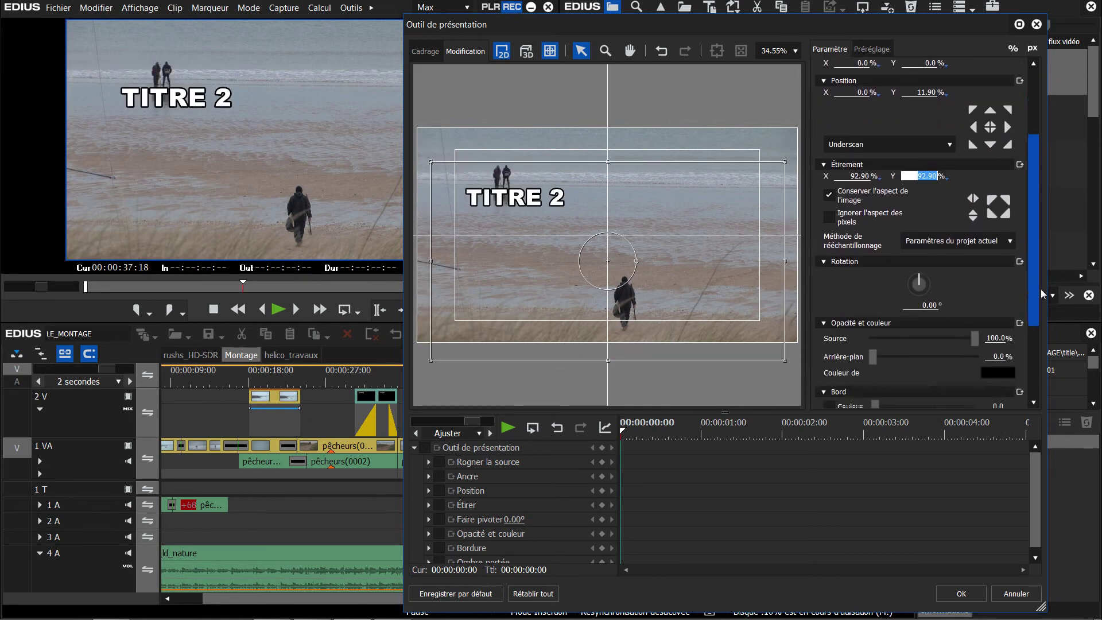
click(829, 346)
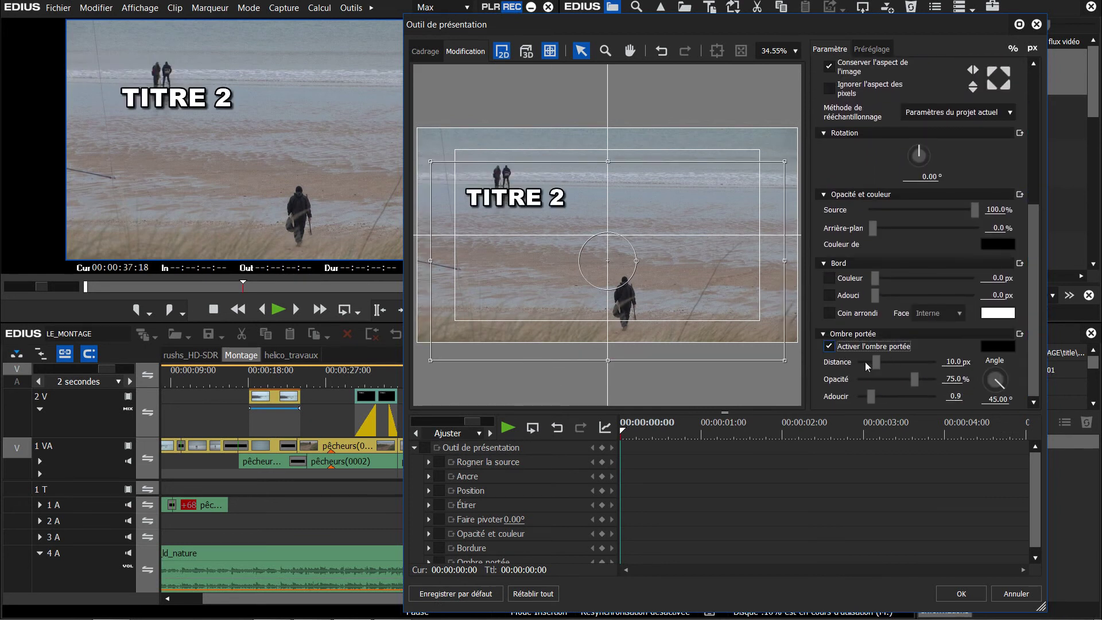
drag(873, 369, 915, 385)
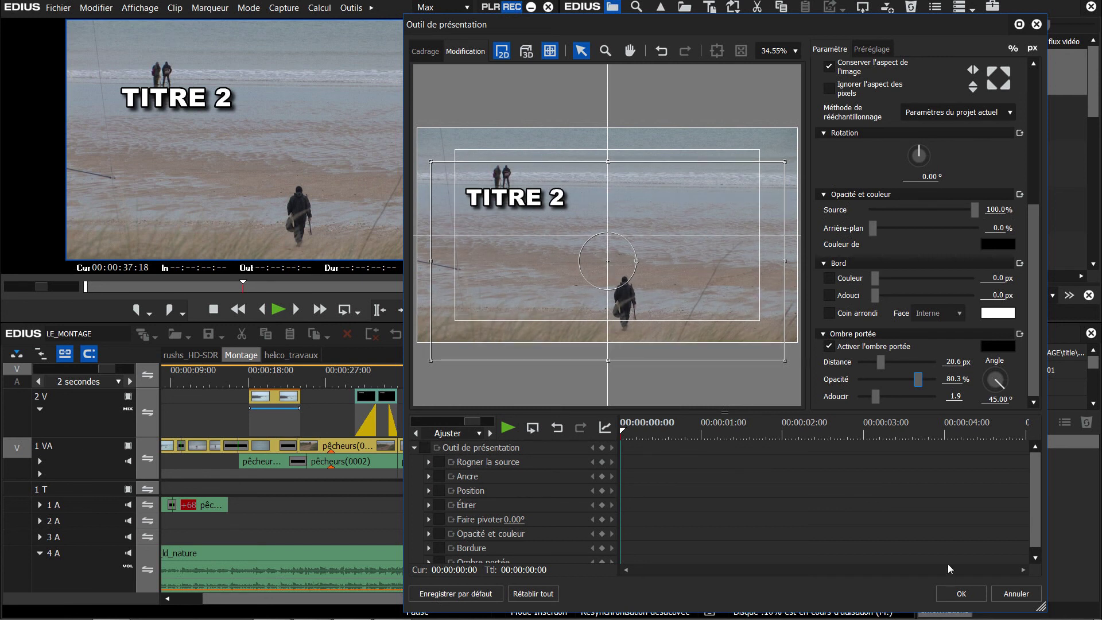
click(970, 597)
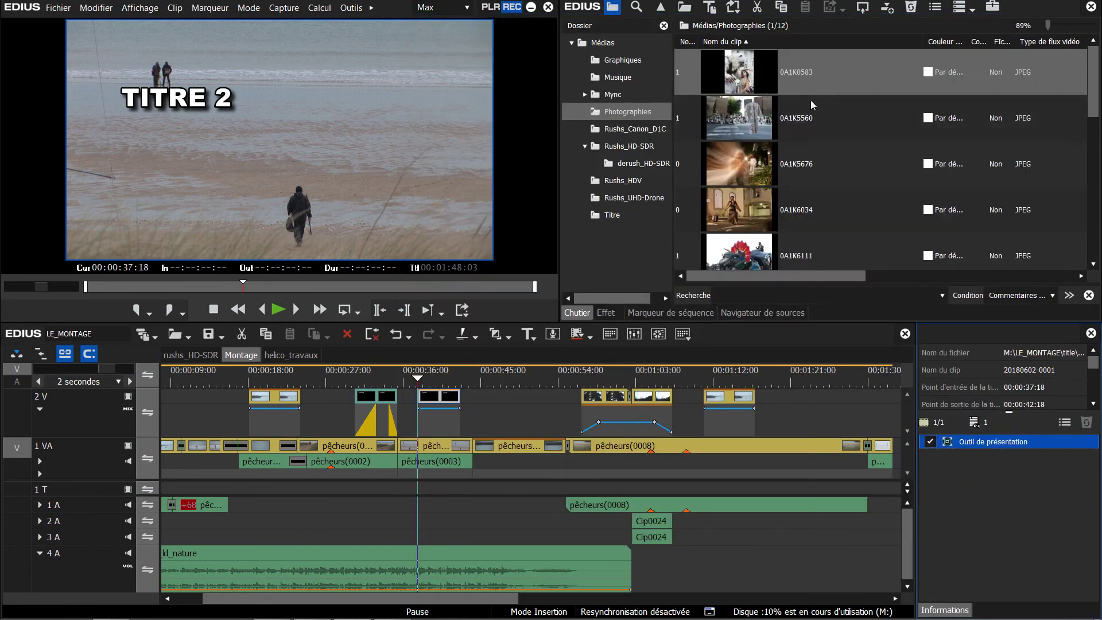
Place the graphic base_rond_171206 from the Graphiques folder on track 2V at 00:00:44:03 and park the playhead at 00:00:46:14.
click(618, 60)
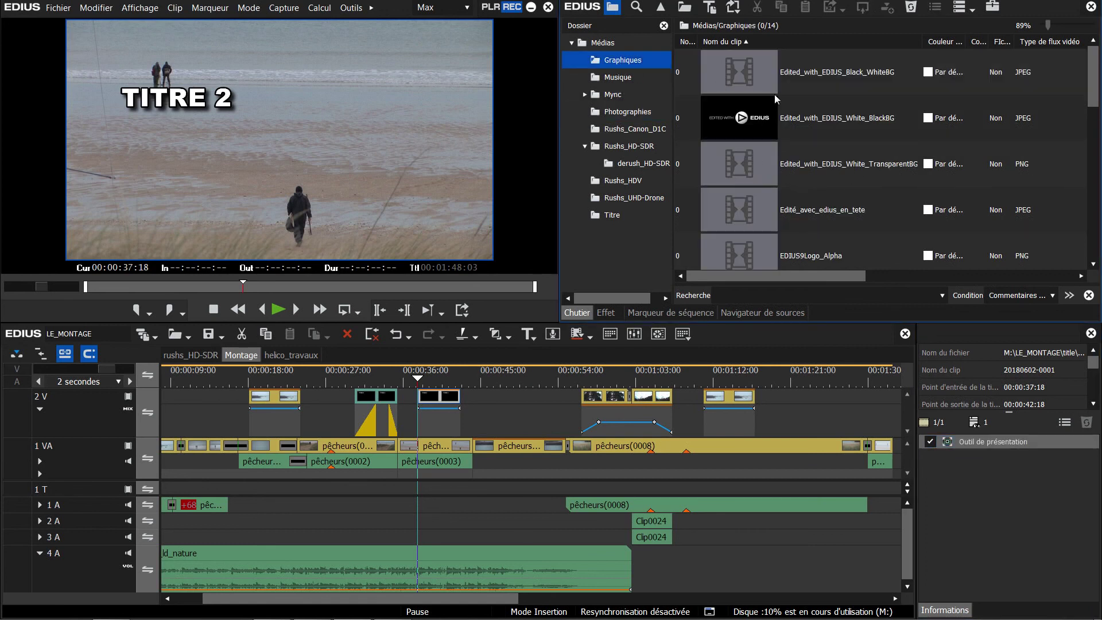
click(769, 201)
scroll(769, 197, down, 1)
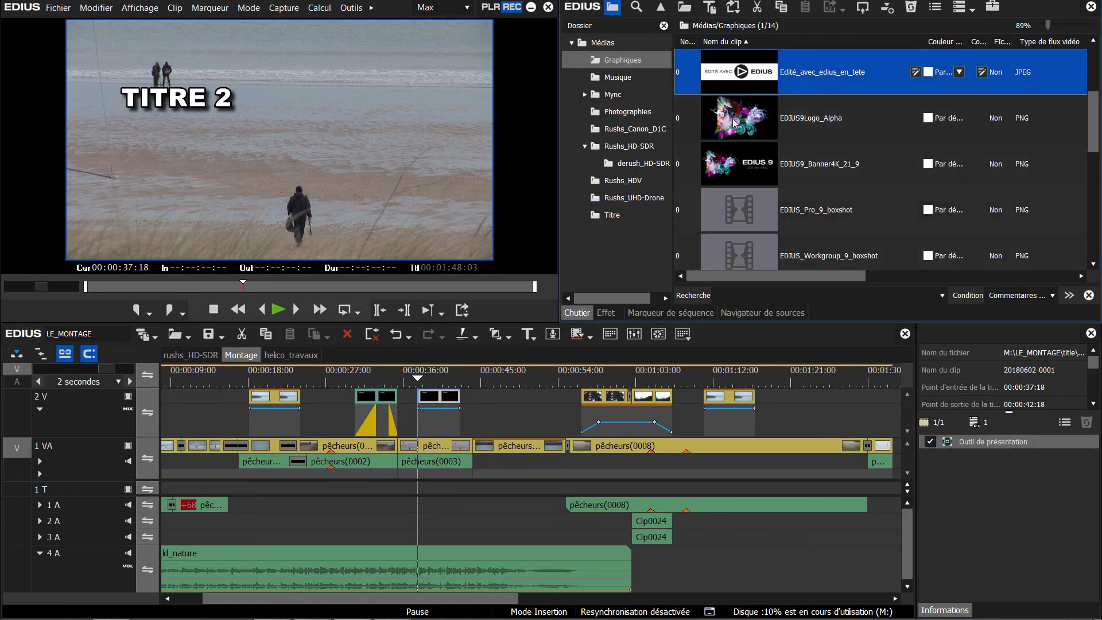
scroll(746, 175, down, 2)
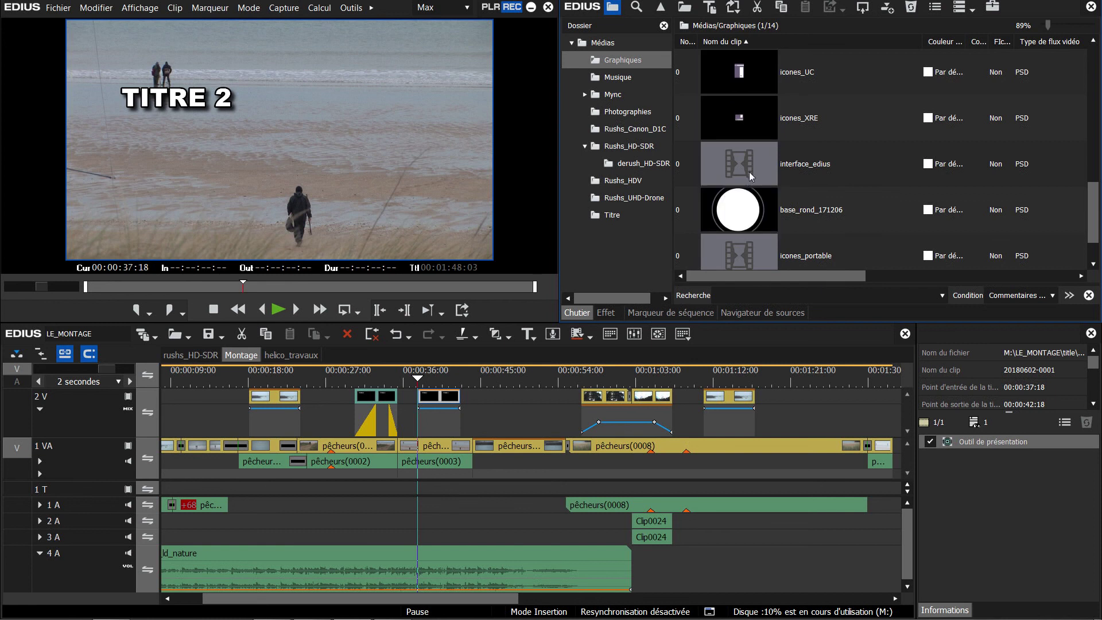
click(749, 126)
drag(754, 224, 495, 389)
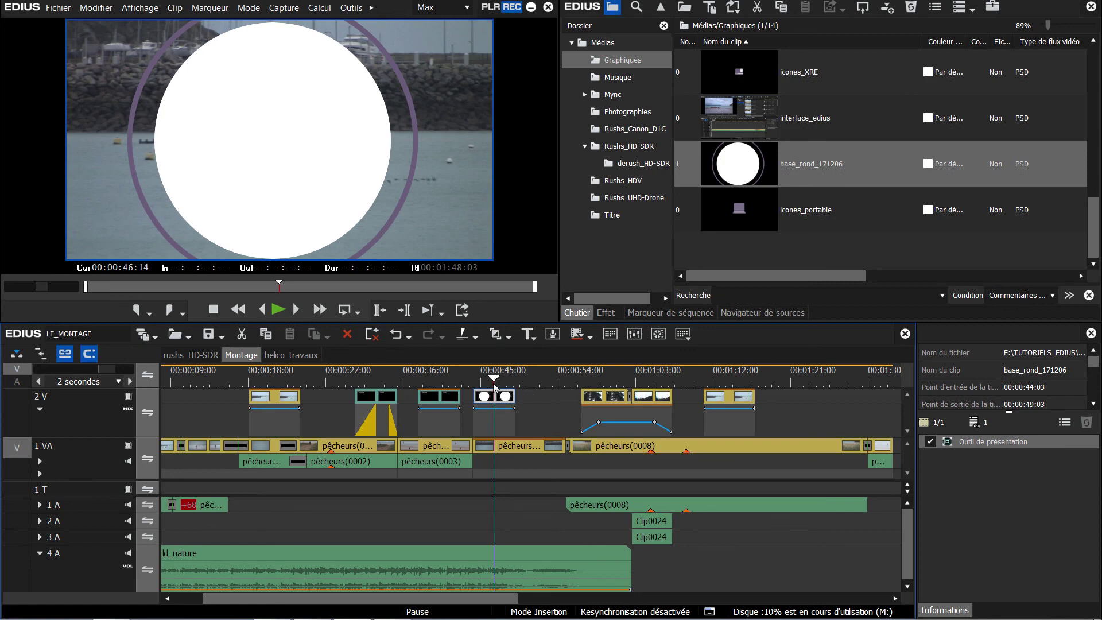